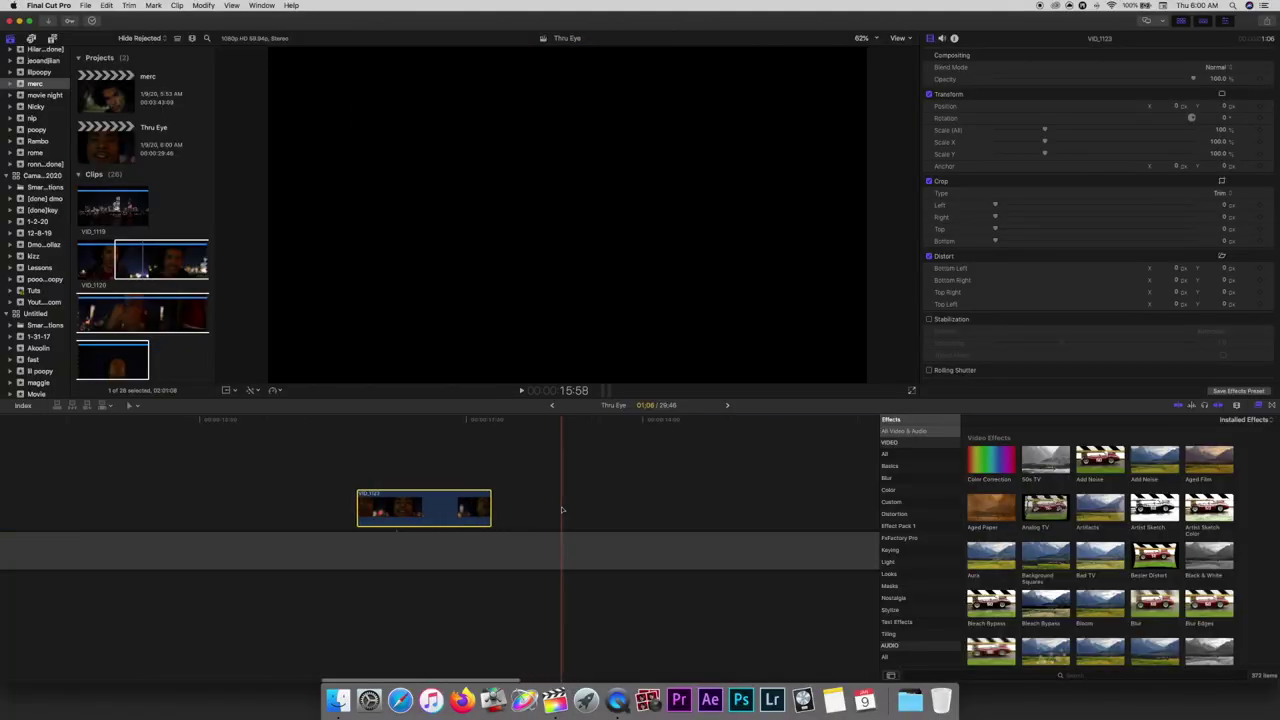
Deselect the VID_1123 clip in the zoomed-in timeline
{"action": "left_click", "coordinate": [561, 510]}
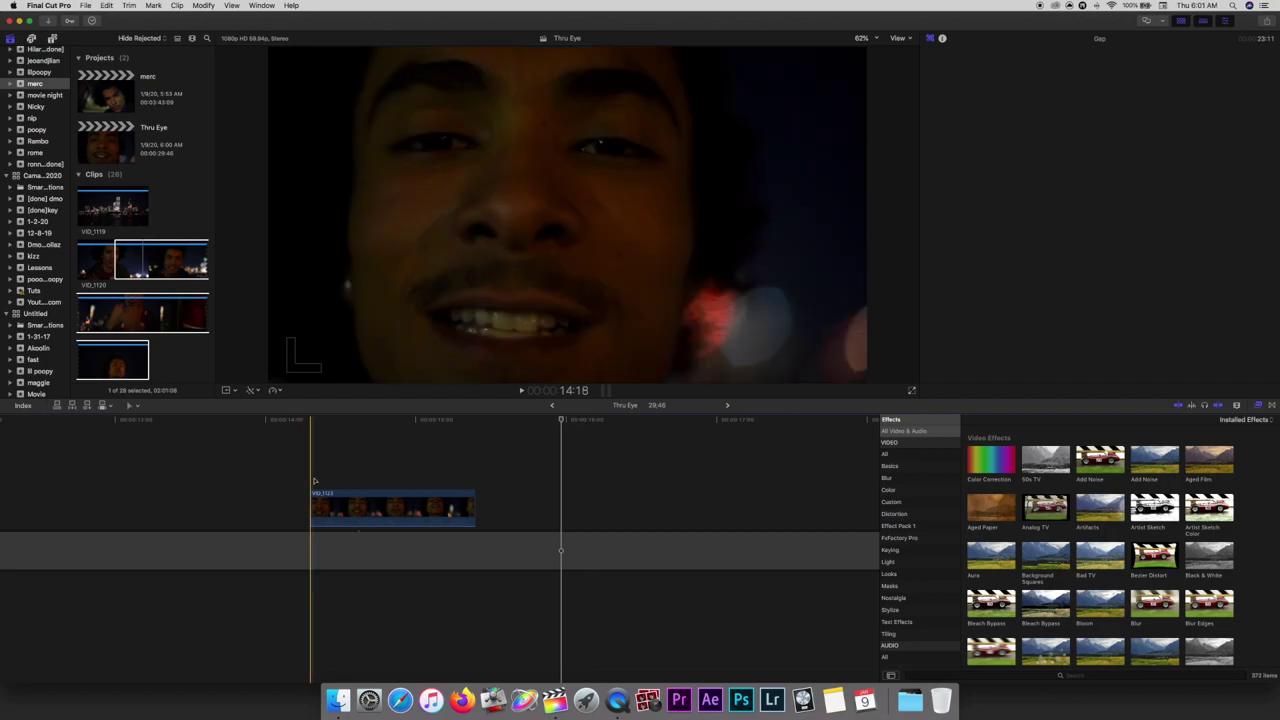
Reverse the VID_1123 clip and play it back
{"action": "left_click", "coordinate": [318, 505]}
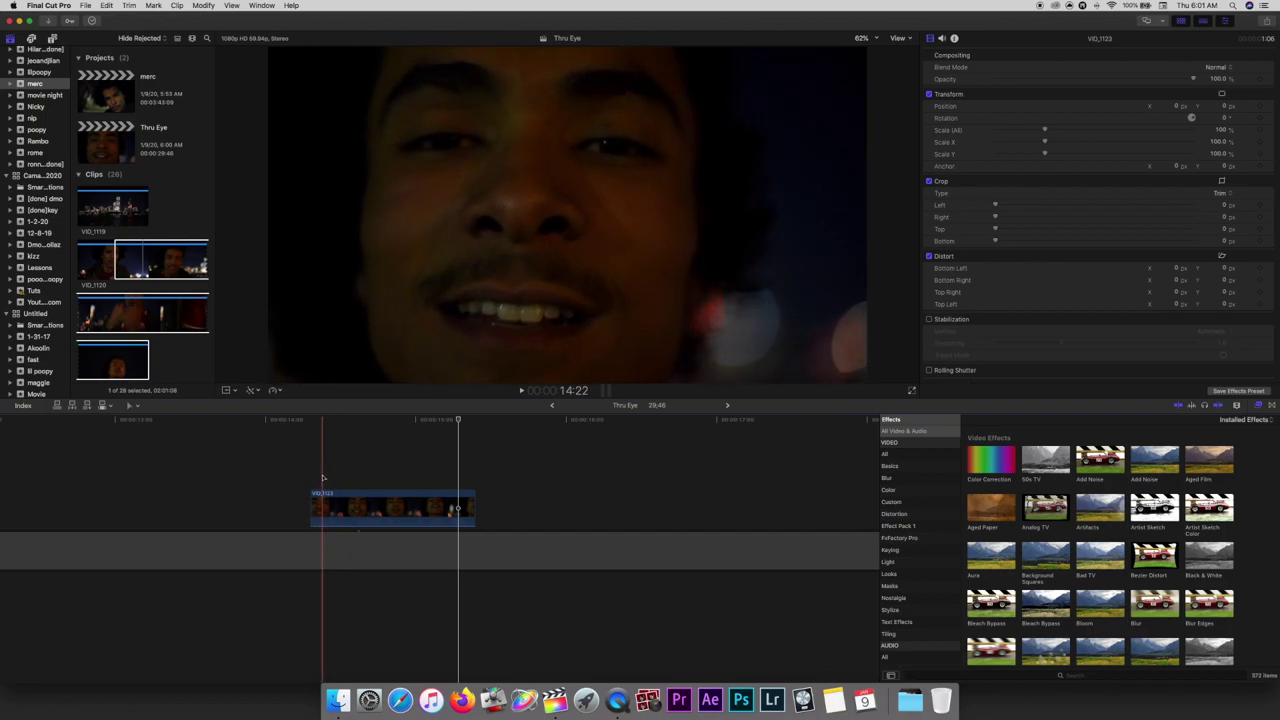
{"action": "left_click", "coordinate": [315, 505]}
{"action": "left_click", "coordinate": [279, 390]}
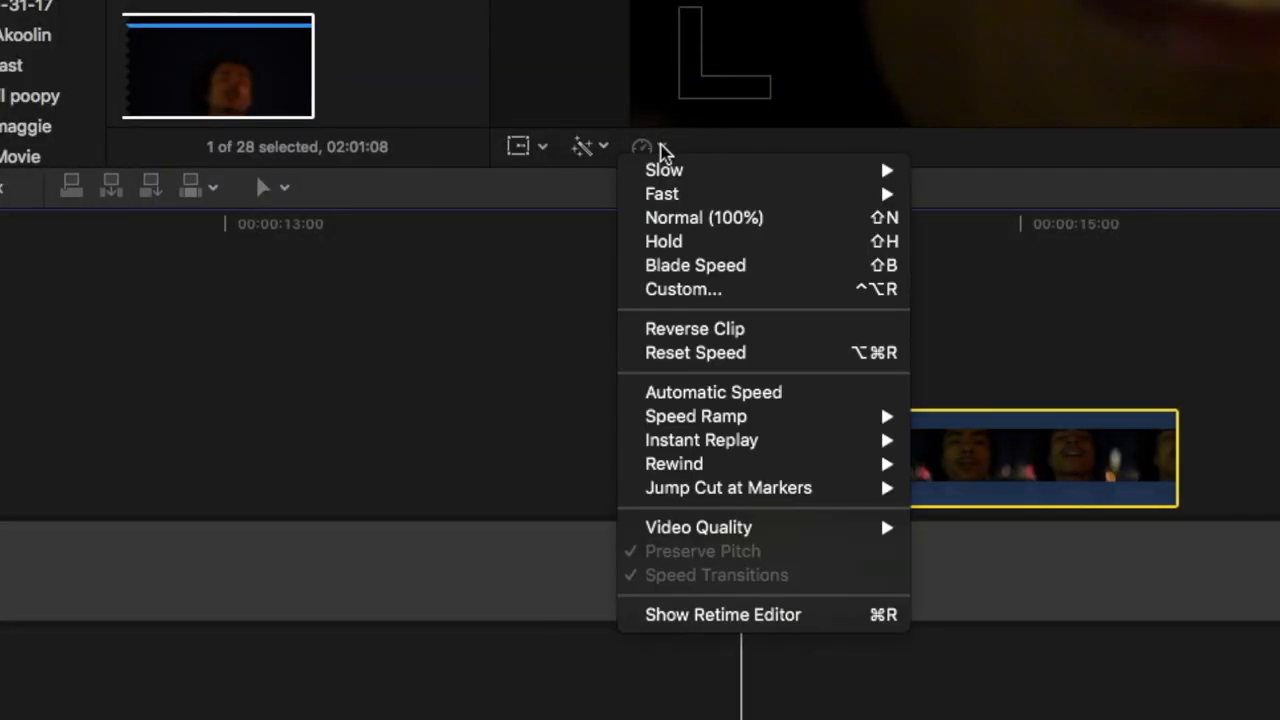
{"action": "left_click", "coordinate": [715, 329]}
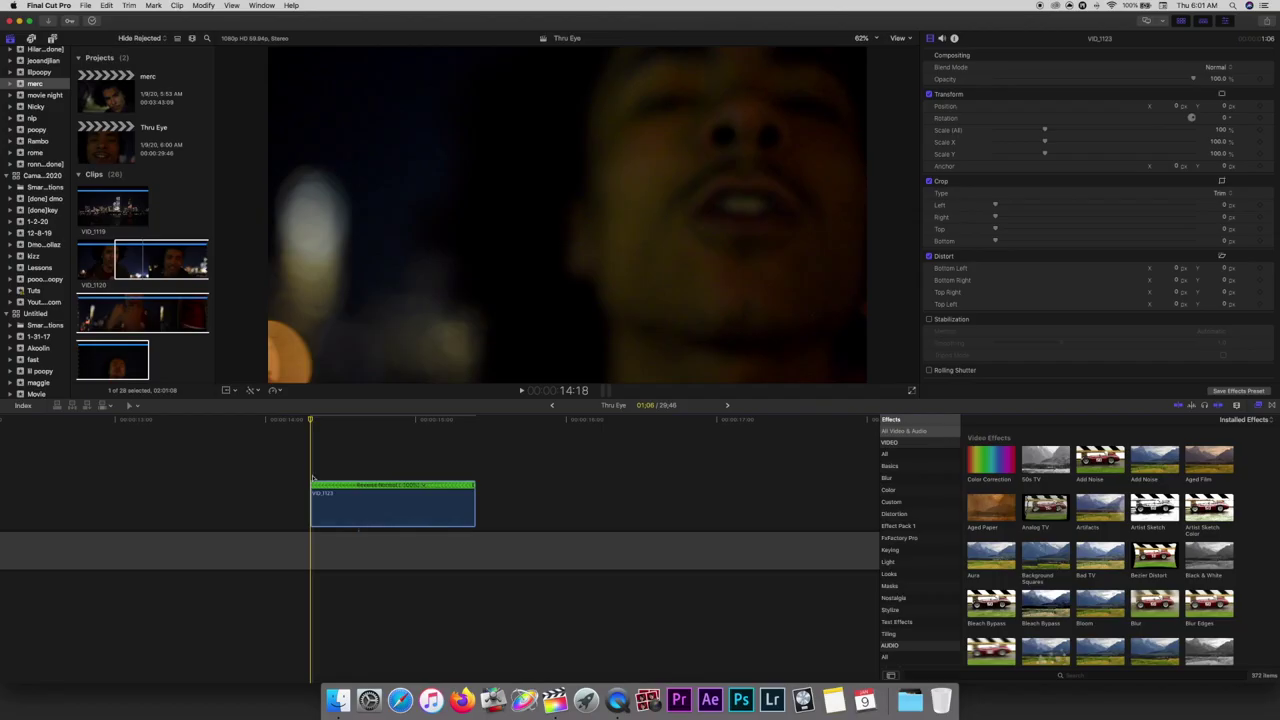
{"action": "key", "text": "space"}
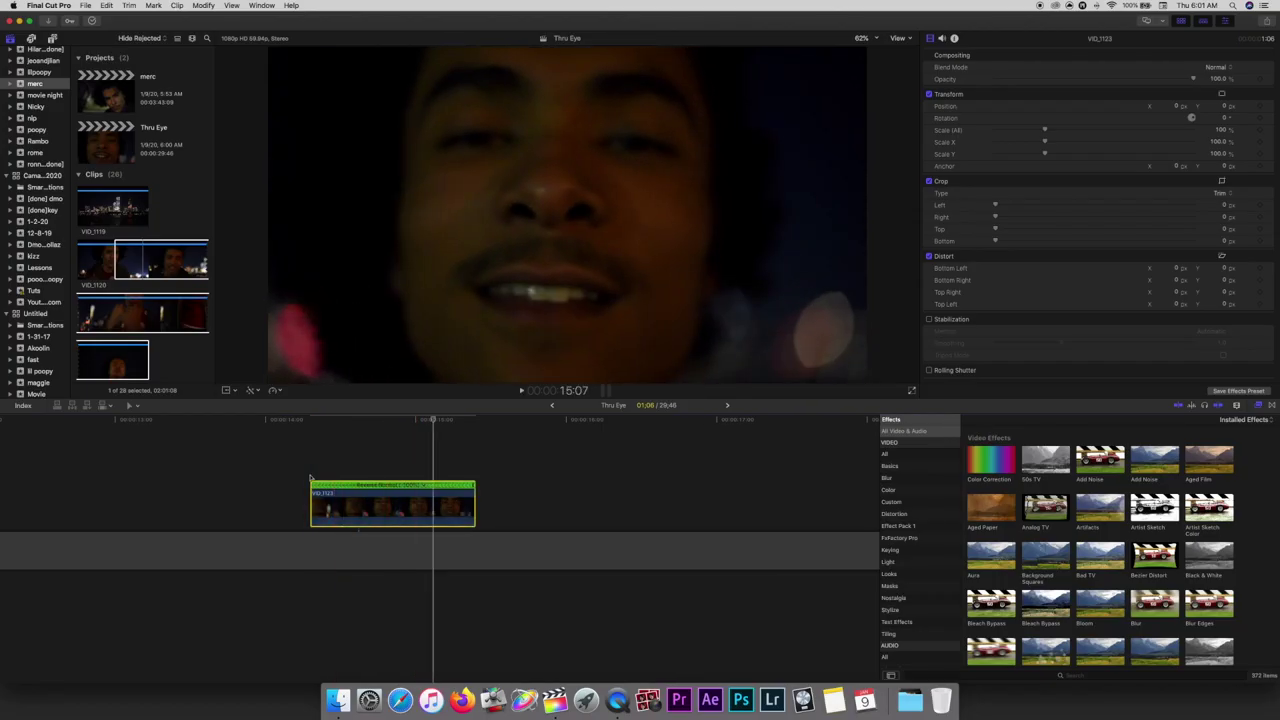
Slow the reversed clip to 25% speed
{"action": "left_click", "coordinate": [465, 473]}
{"action": "key", "text": "c"}
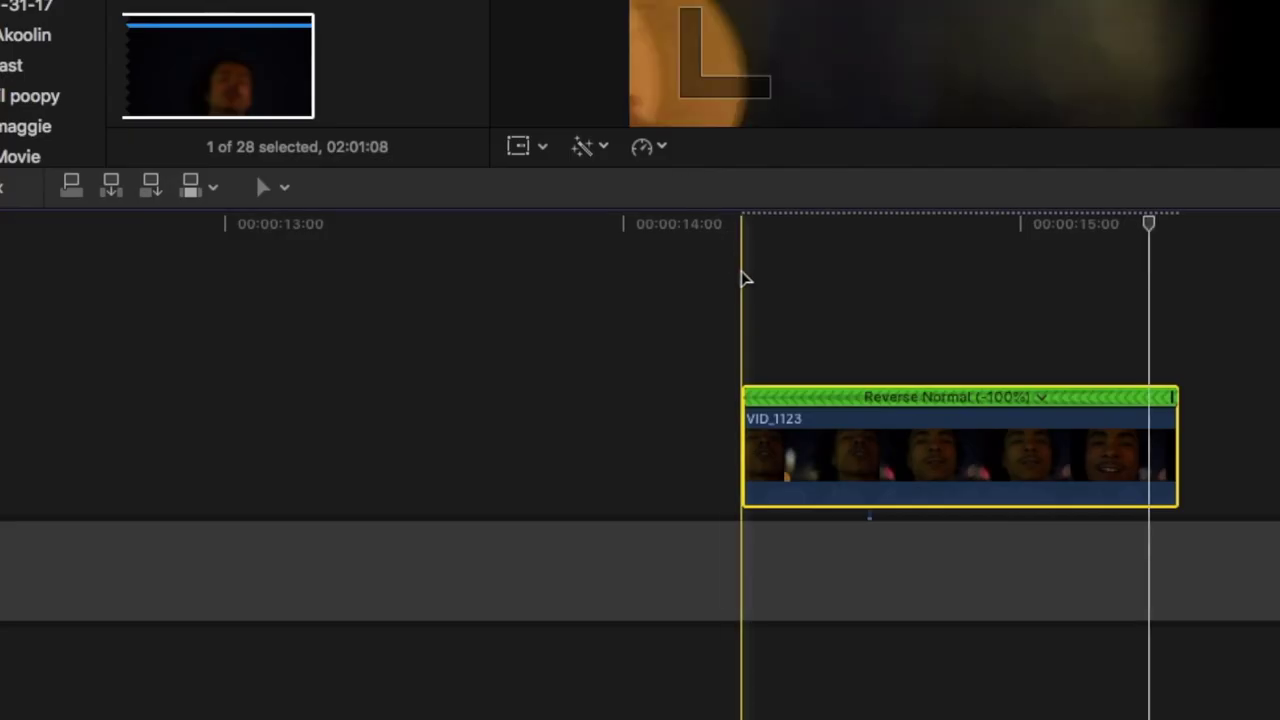
{"action": "left_click", "coordinate": [279, 390]}
{"action": "mouse_move", "coordinate": [689, 171]}
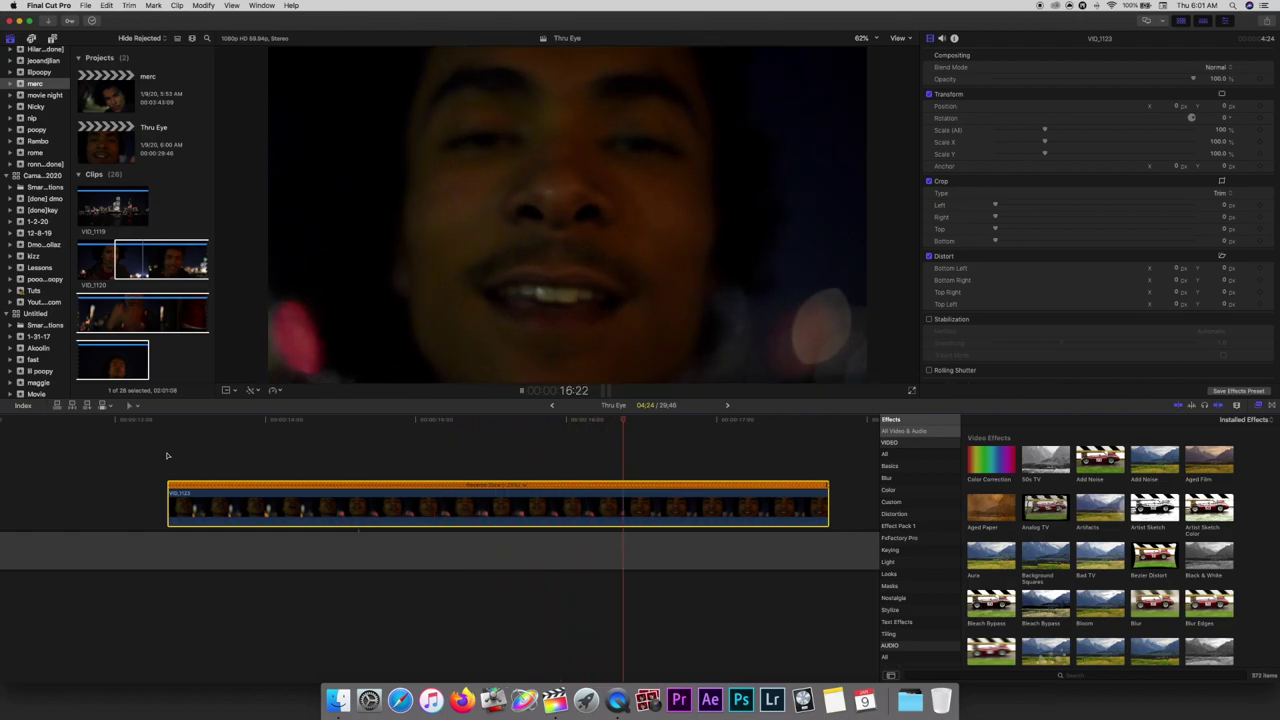
{"action": "key", "text": "space"}
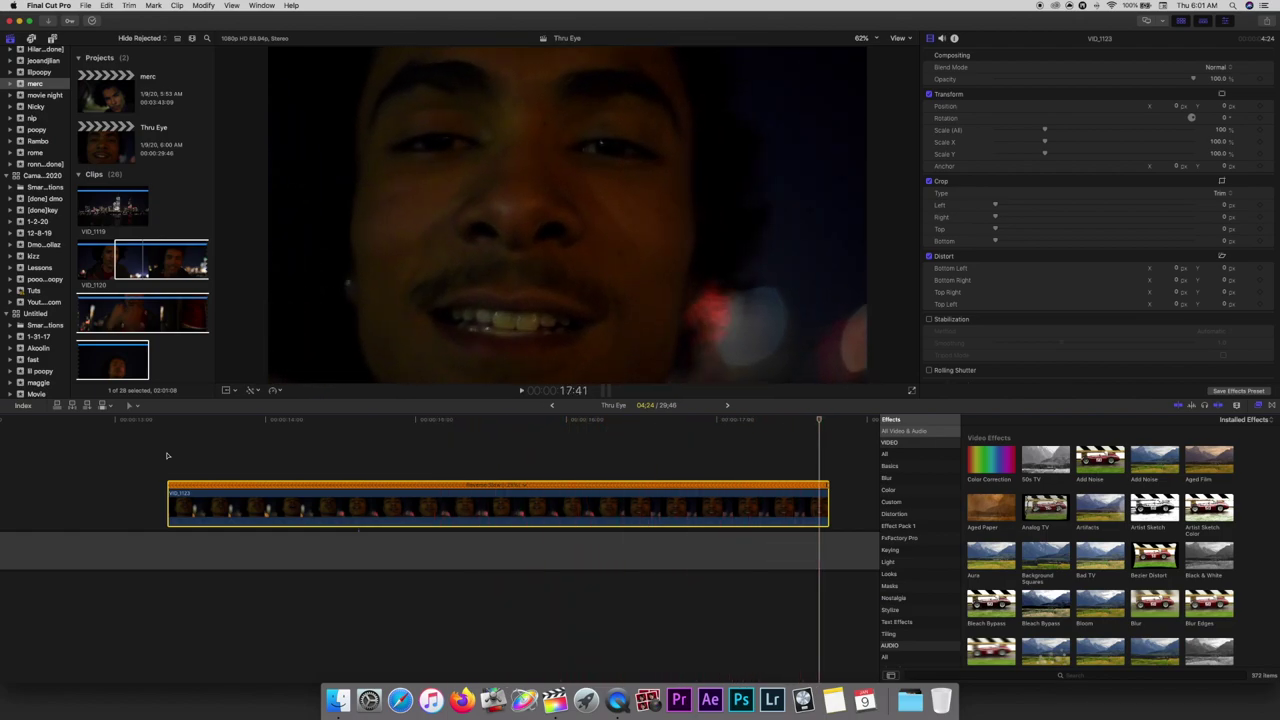
Split off a short final piece near the clip's end and select it
{"action": "key", "text": "super+minus"}
{"action": "key", "text": "super+minus"}
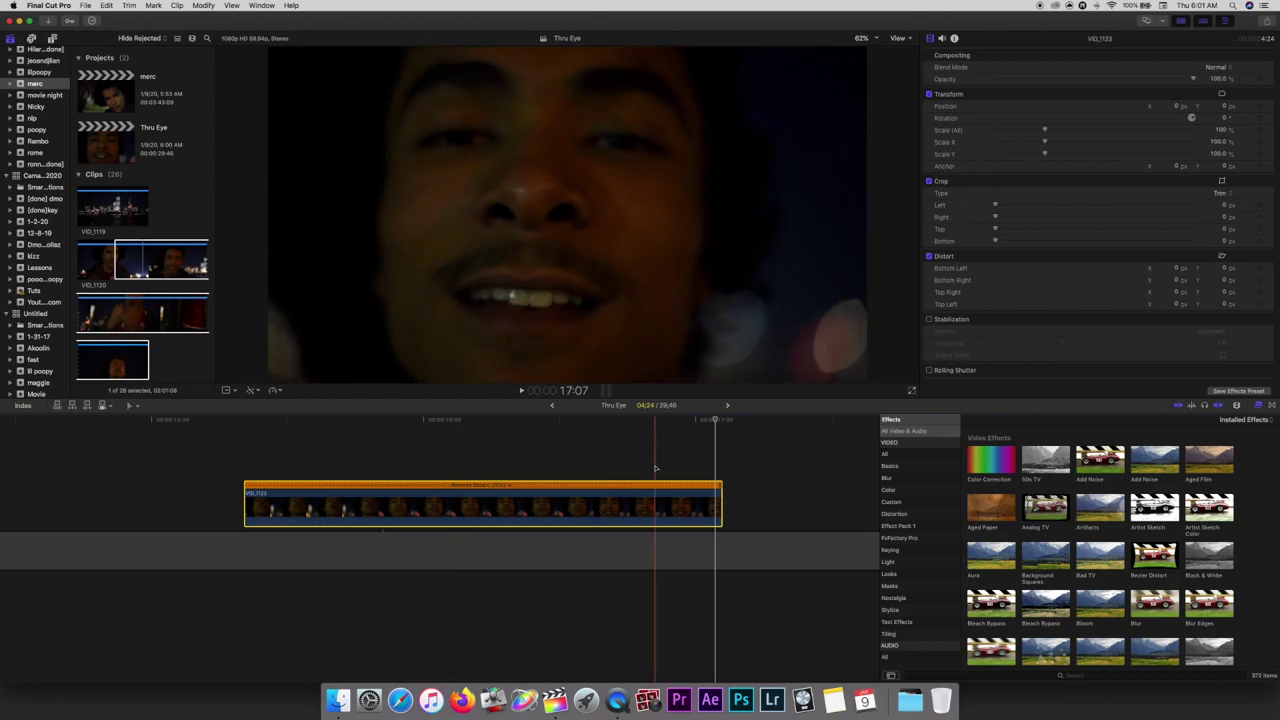
{"action": "left_click", "coordinate": [622, 470]}
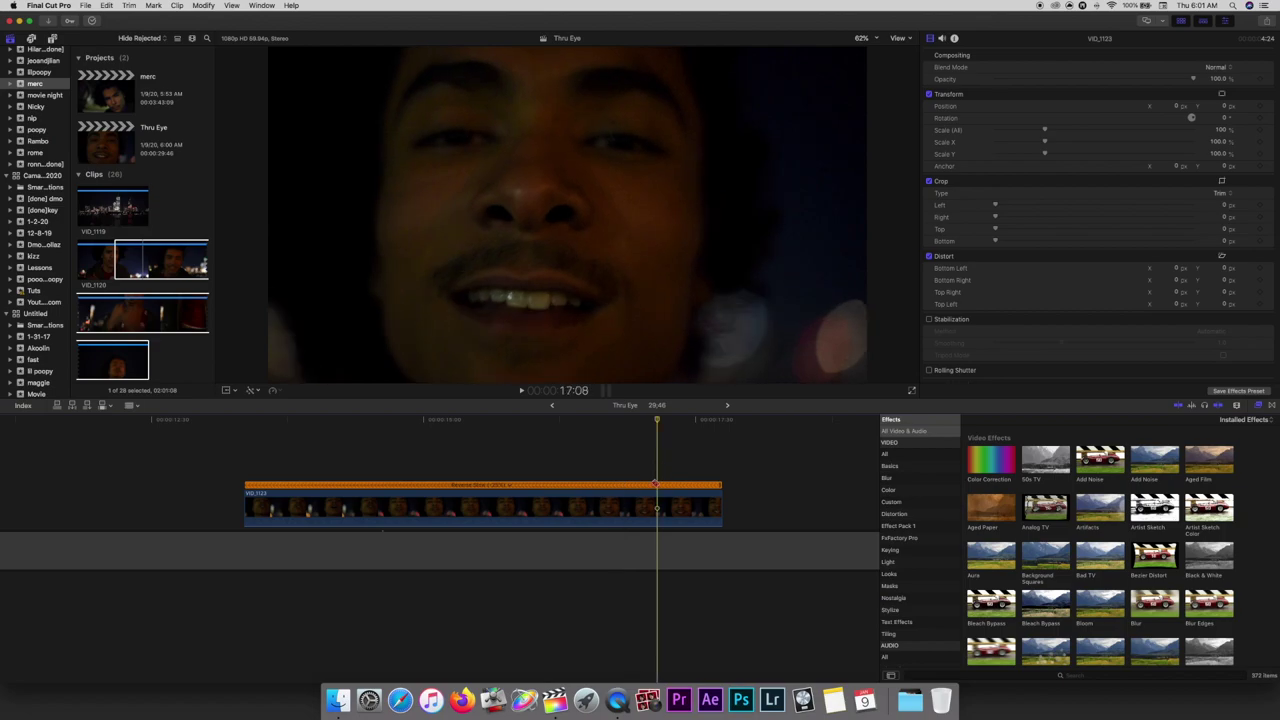
{"action": "key", "text": "super+b"}
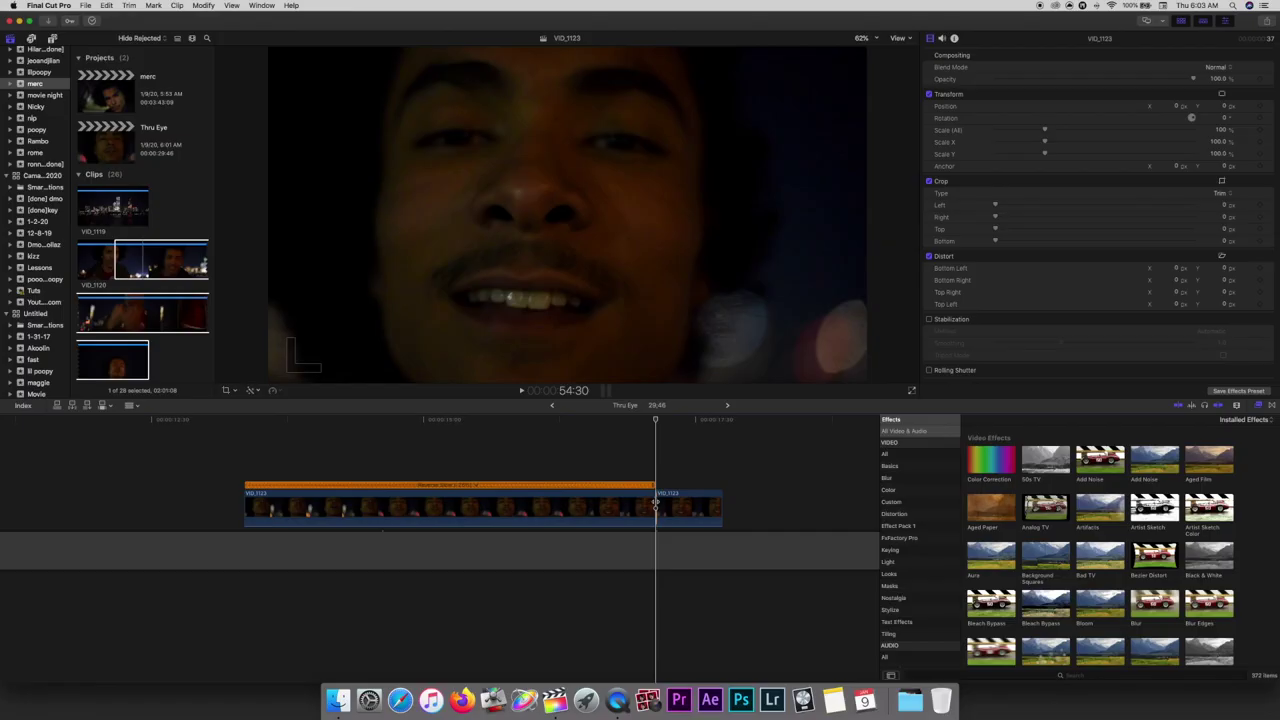
{"action": "left_click", "coordinate": [761, 470]}
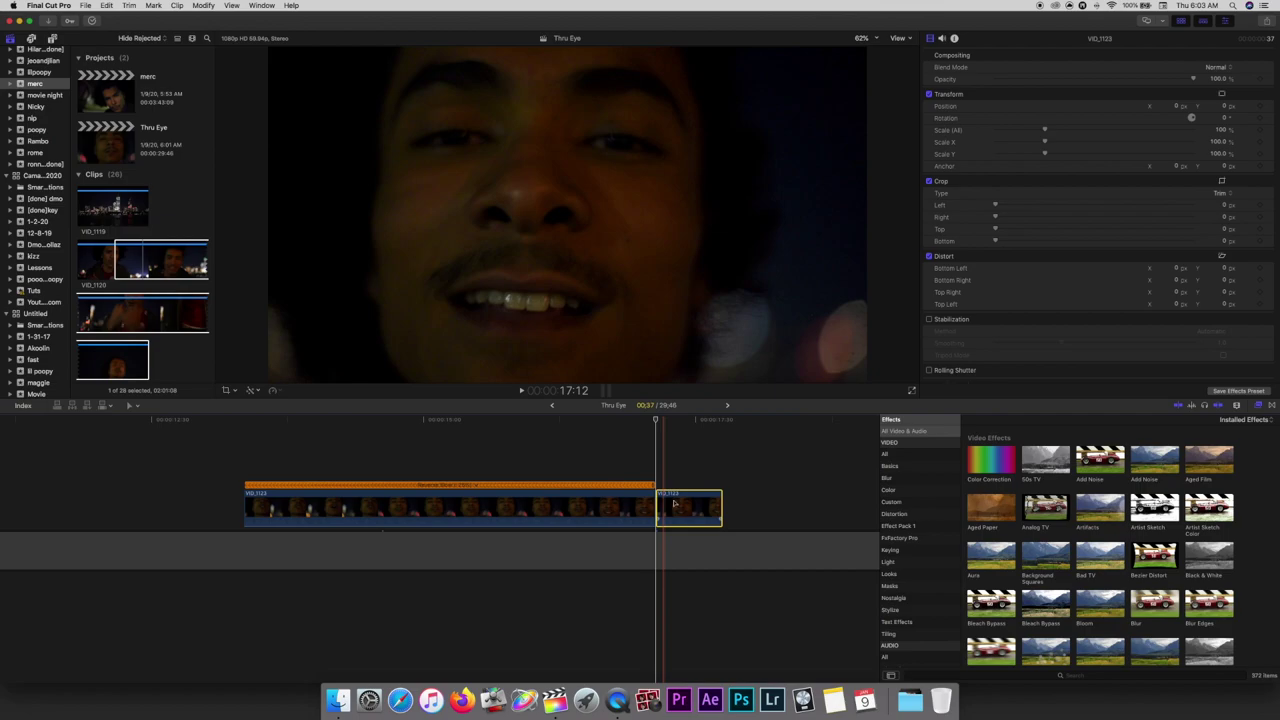
Search the effects for 'mask' and apply Shape Mask to the final VID_1123 piece
{"action": "left_click", "coordinate": [1124, 678]}
{"action": "type", "text": "mask"}
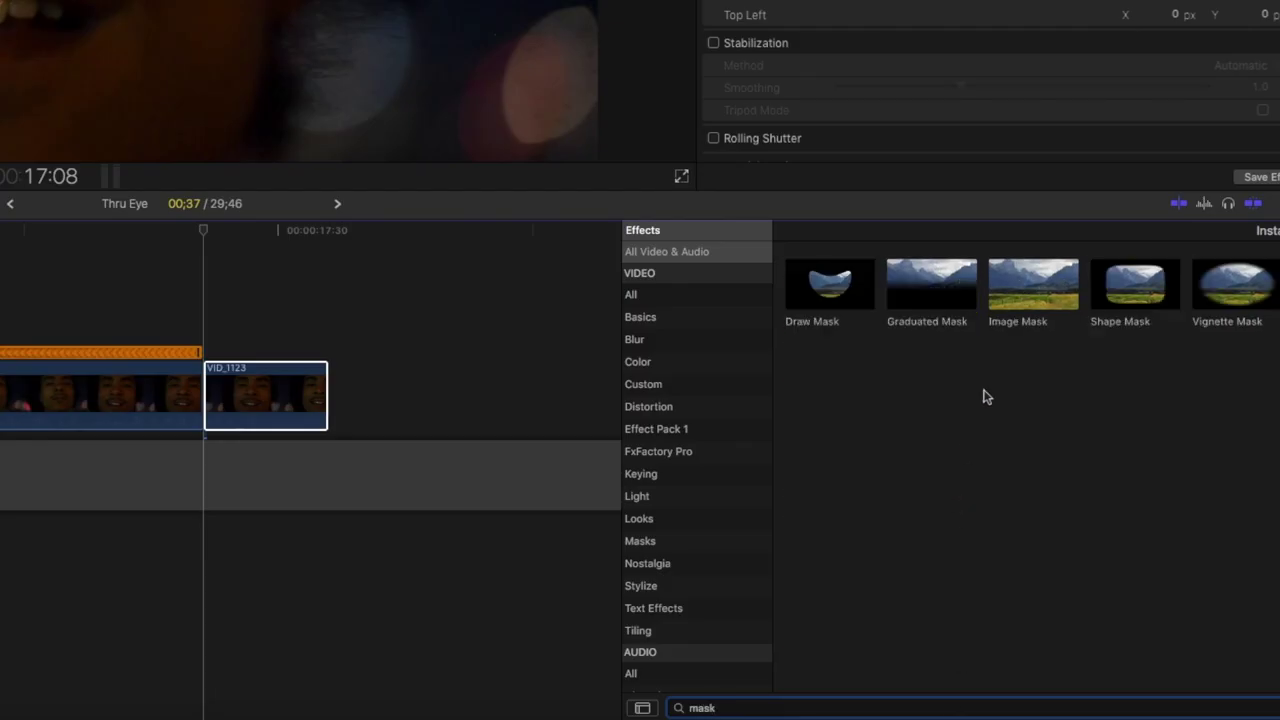
{"action": "left_click_drag", "start_coordinate": [1150, 300], "coordinate": [270, 400]}
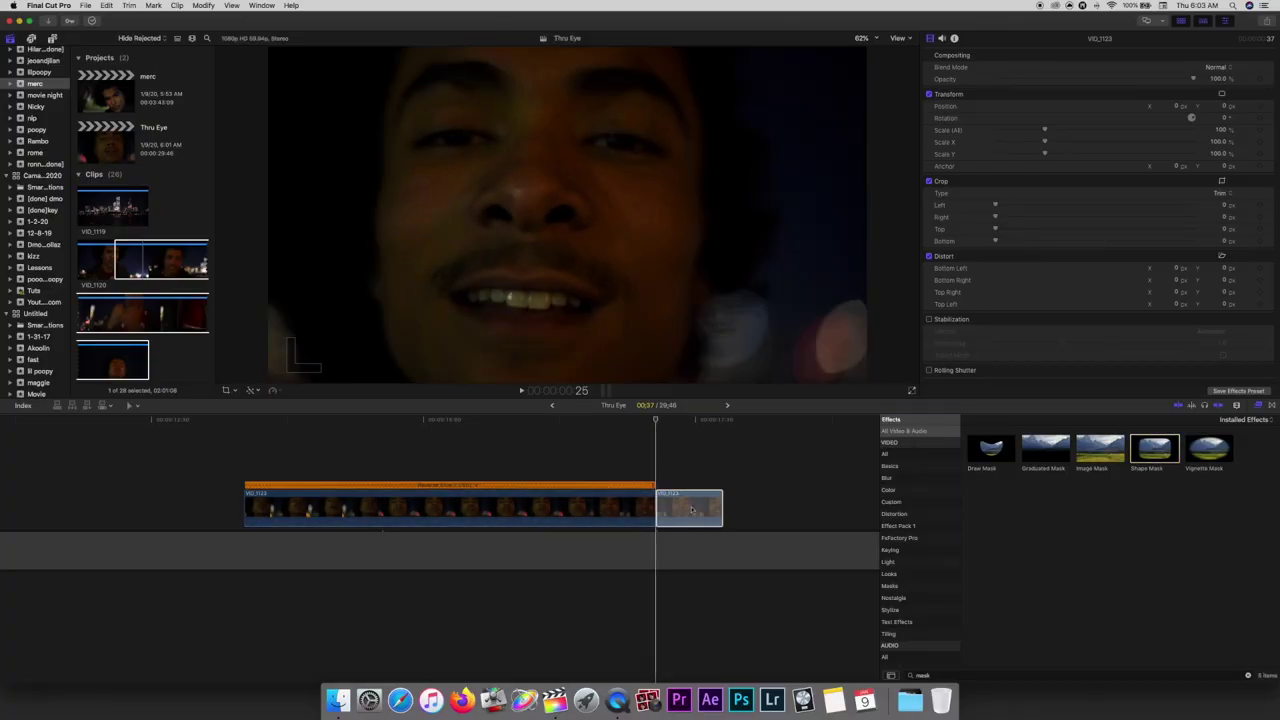
{"action": "left_click_drag", "start_coordinate": [691, 510], "coordinate": [691, 510]}
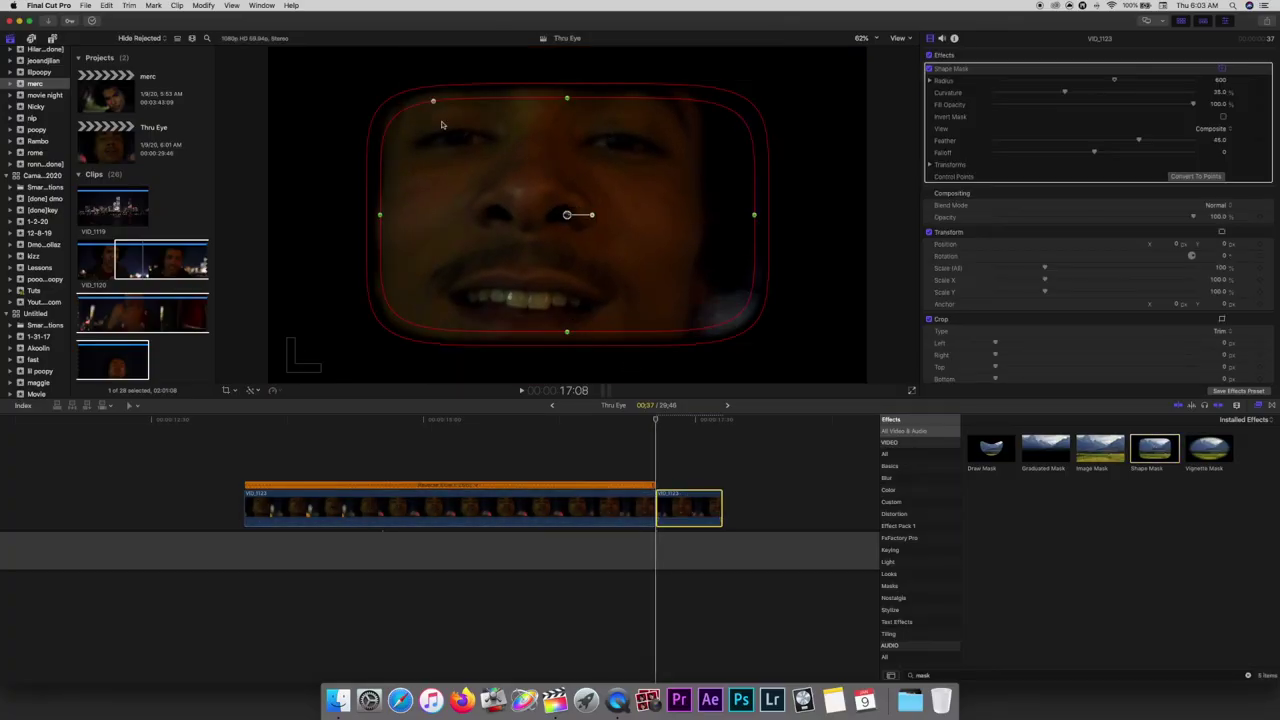
Reshape the mask into a small, flat horizontal oval near the eyes
{"action": "left_click_drag", "start_coordinate": [433, 103], "coordinate": [495, 106]}
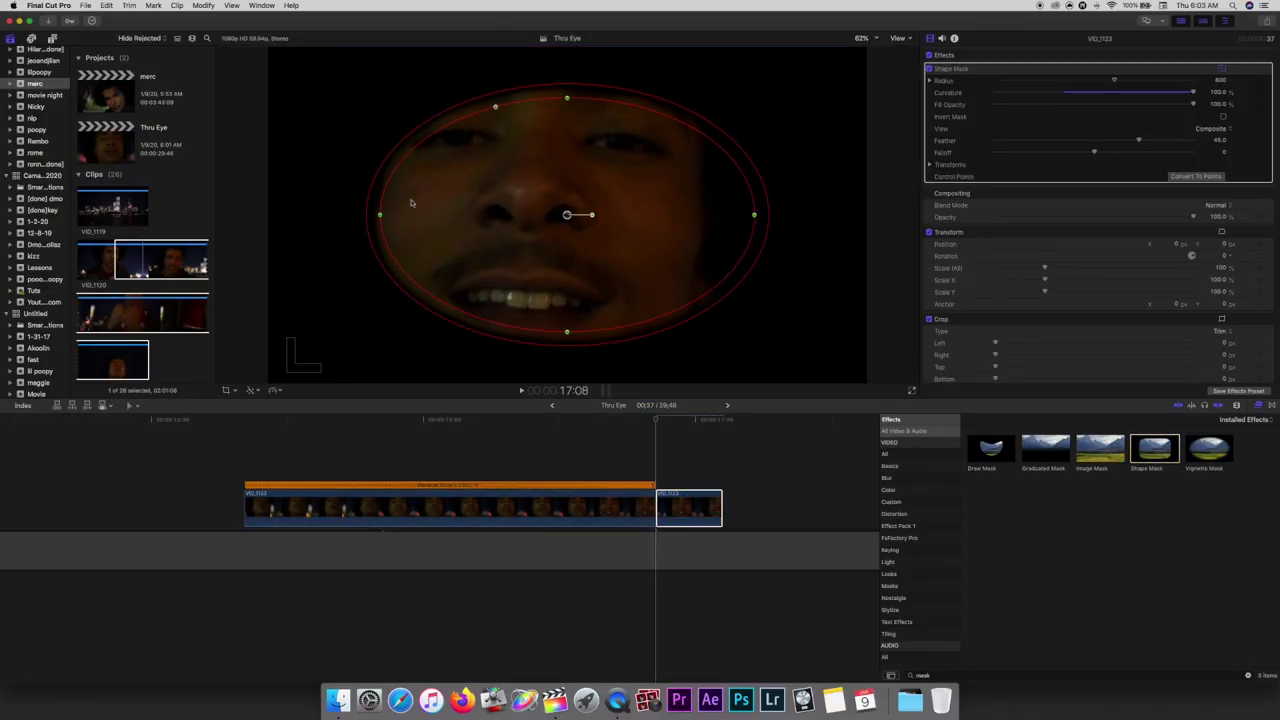
{"action": "left_click_drag", "start_coordinate": [380, 216], "coordinate": [341, 196]}
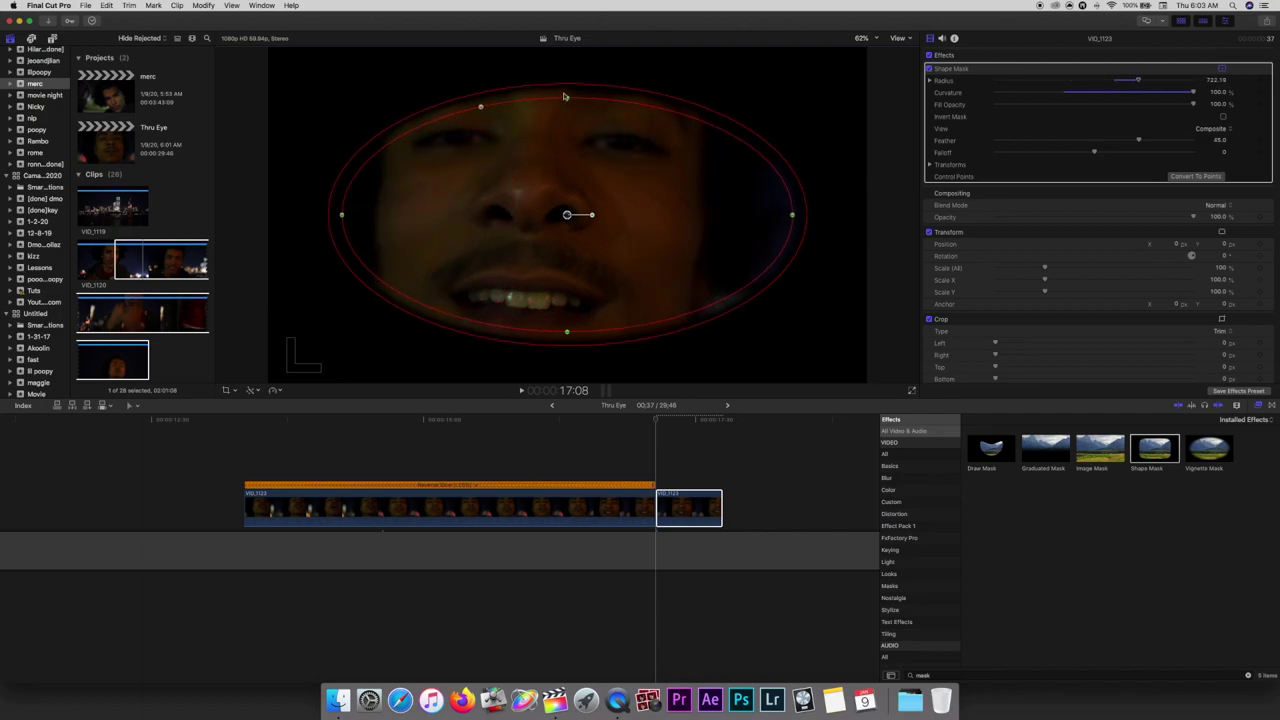
{"action": "left_click_drag", "start_coordinate": [566, 101], "coordinate": [566, 118]}
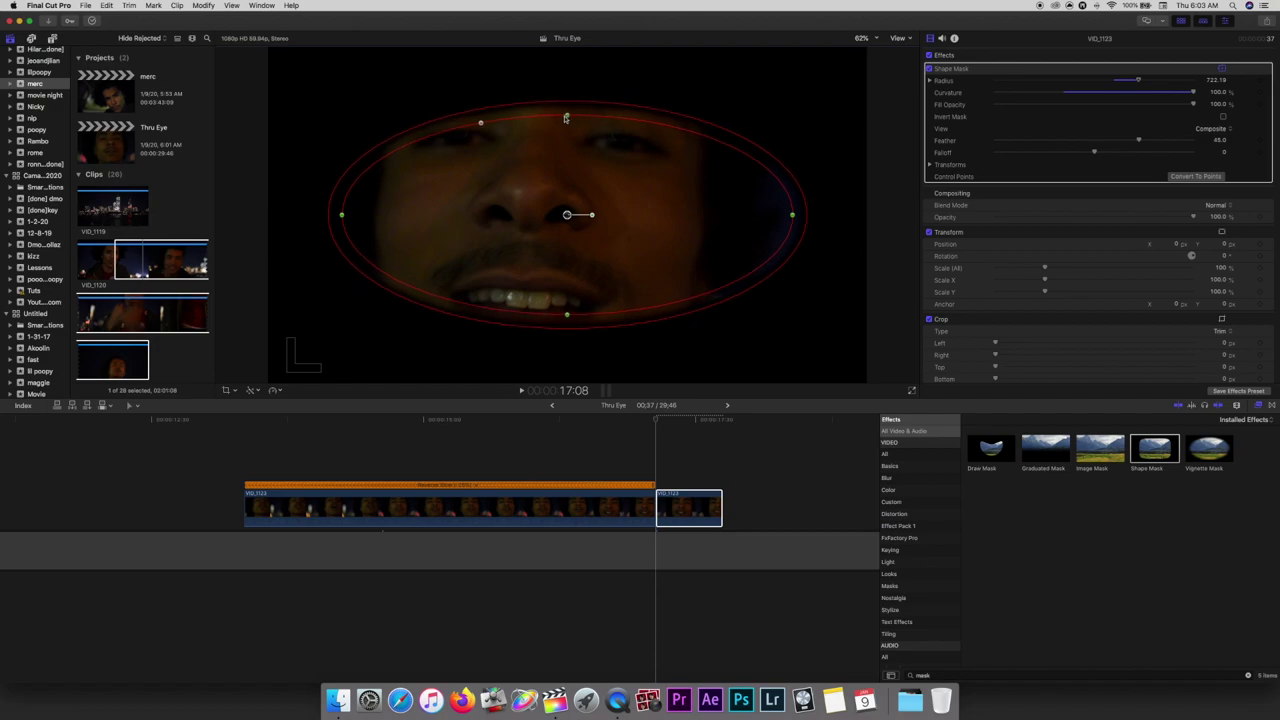
{"action": "left_click_drag", "start_coordinate": [577, 207], "coordinate": [645, 156]}
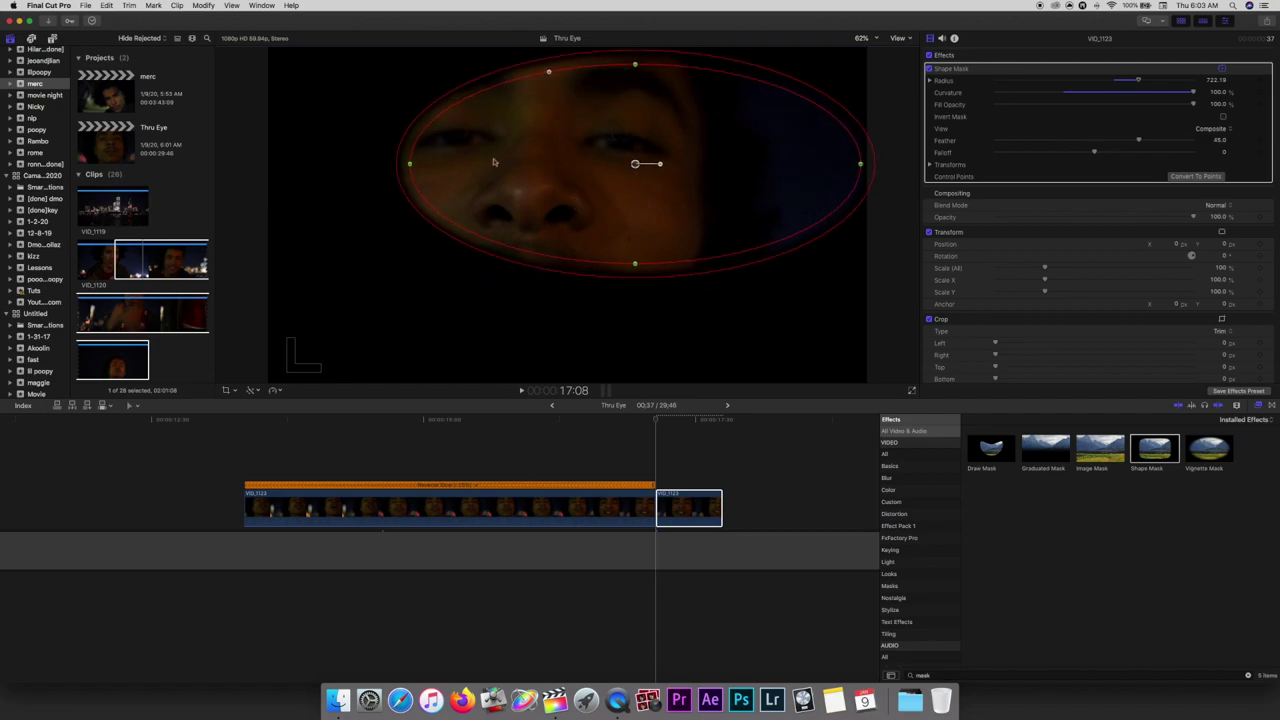
{"action": "left_click_drag", "start_coordinate": [411, 168], "coordinate": [628, 161]}
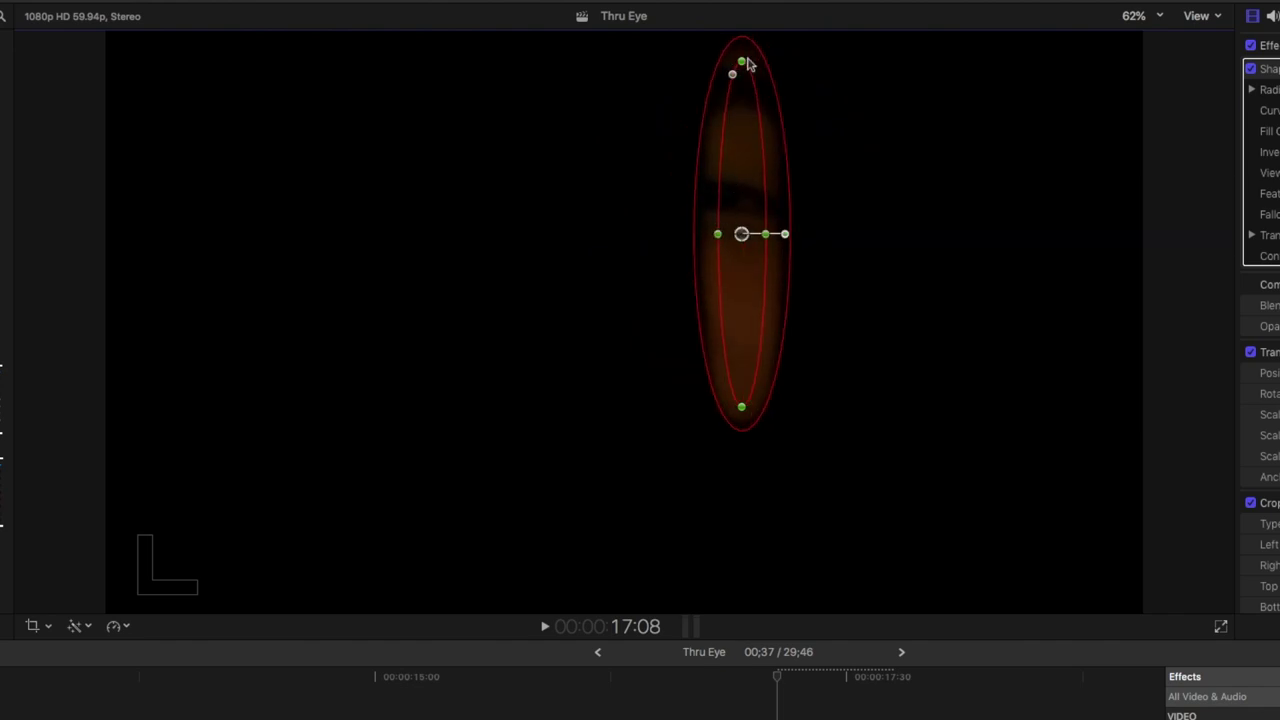
{"action": "left_click_drag", "start_coordinate": [742, 75], "coordinate": [741, 230]}
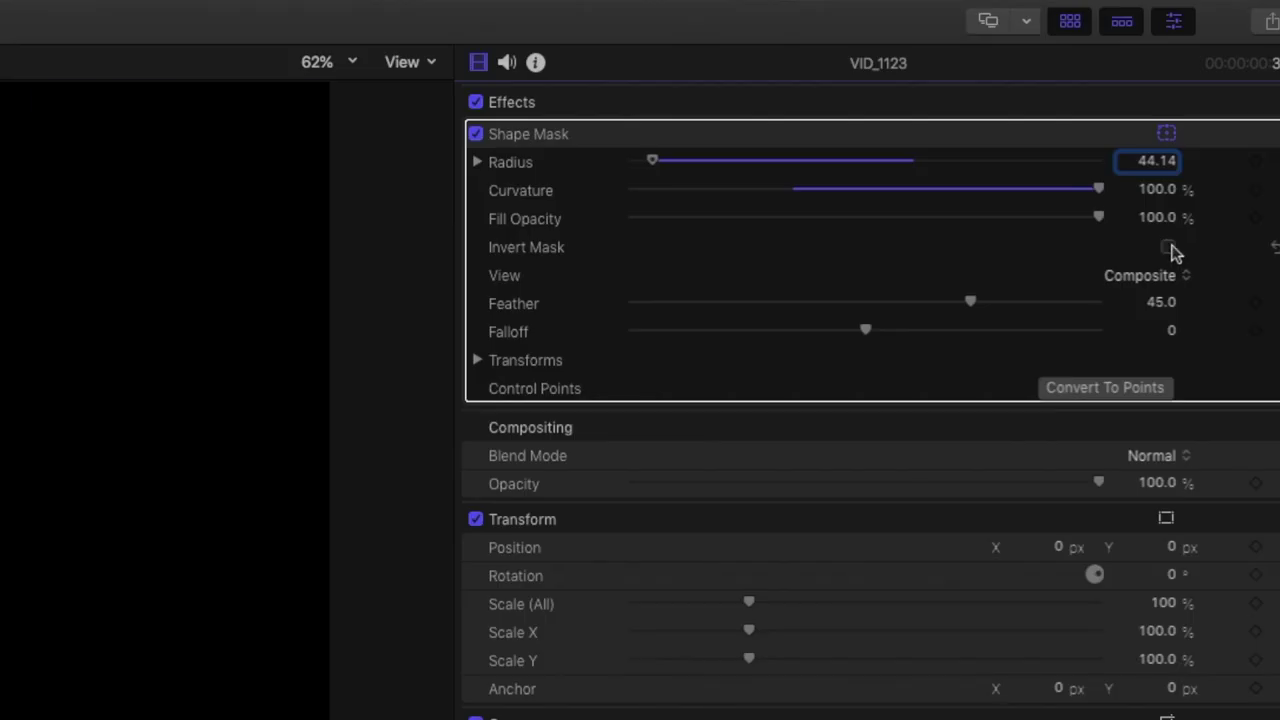
Invert the mask, fit the oval snugly onto the eye, and show the Inspector
{"action": "left_click", "coordinate": [1170, 248]}
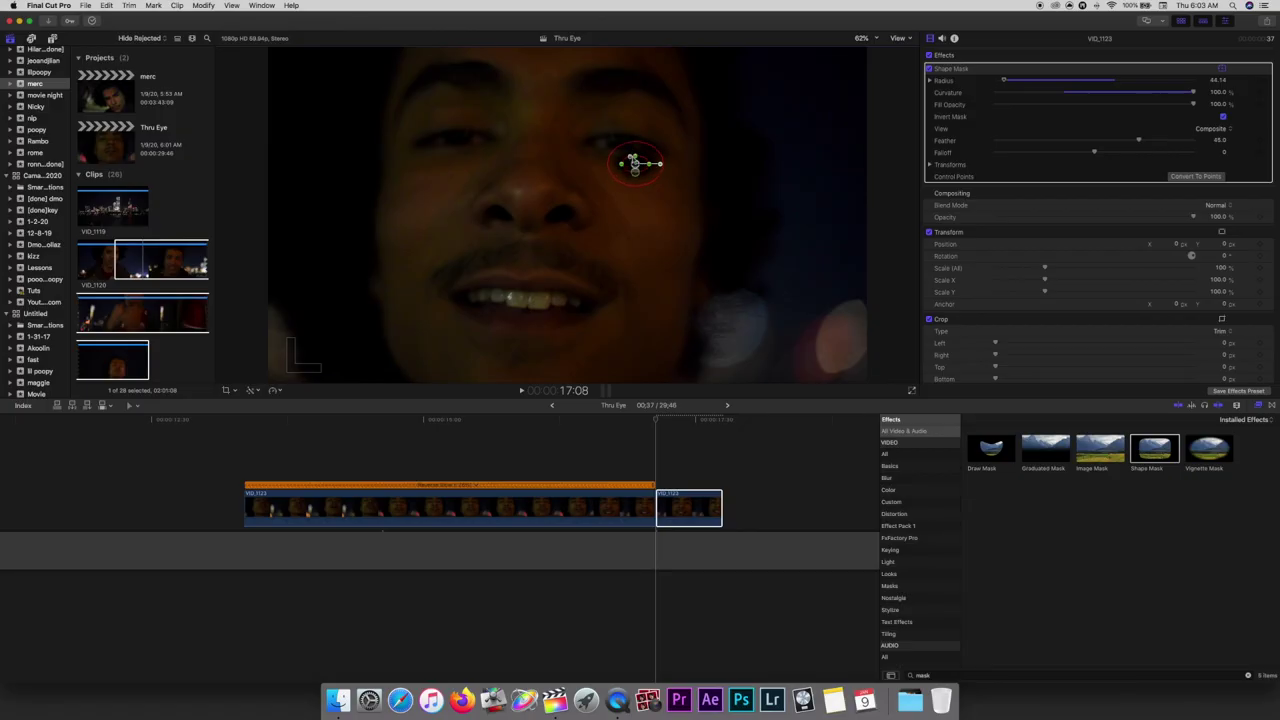
{"action": "left_click_drag", "start_coordinate": [634, 163], "coordinate": [623, 145]}
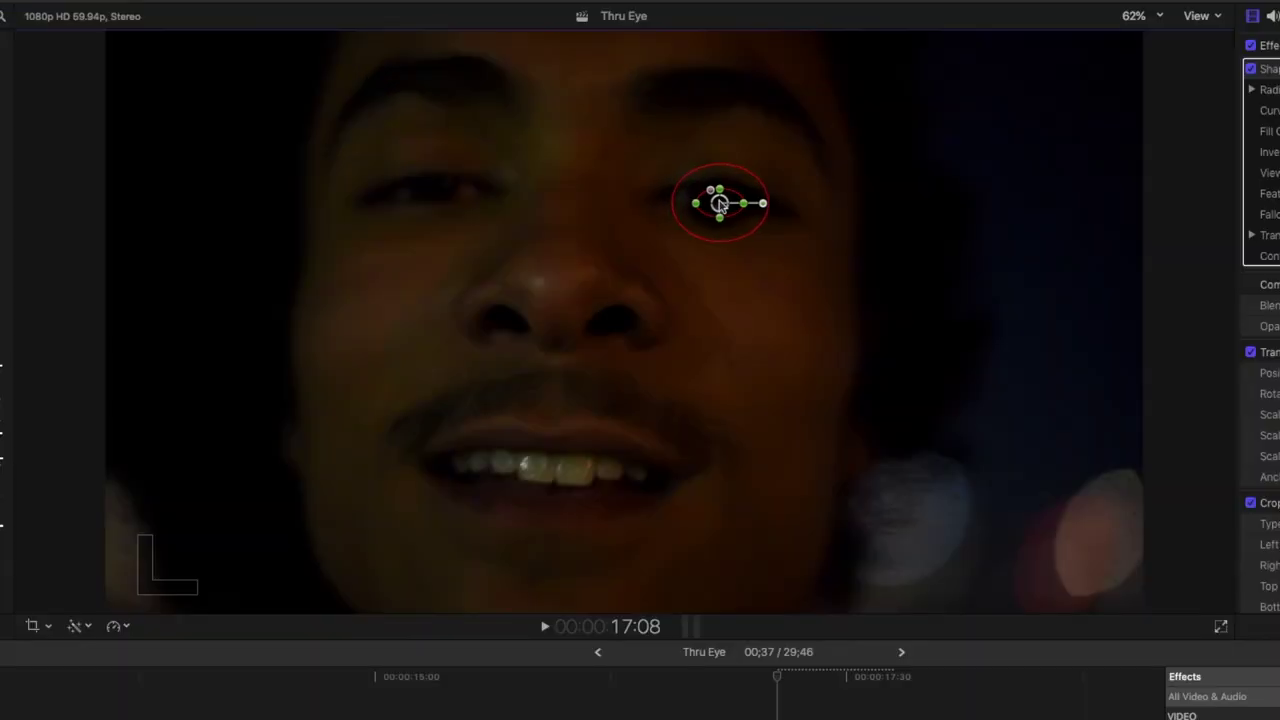
{"action": "left_click_drag", "start_coordinate": [720, 214], "coordinate": [764, 207]}
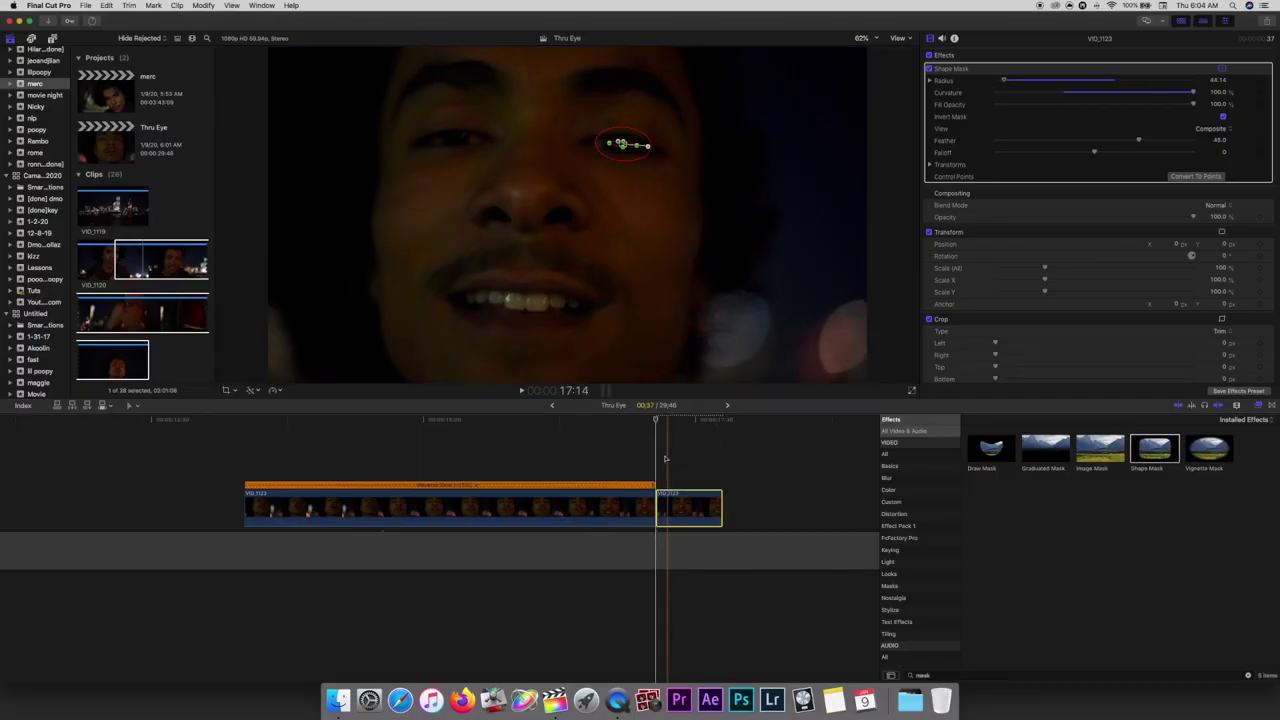
{"action": "key", "text": "super+4"}
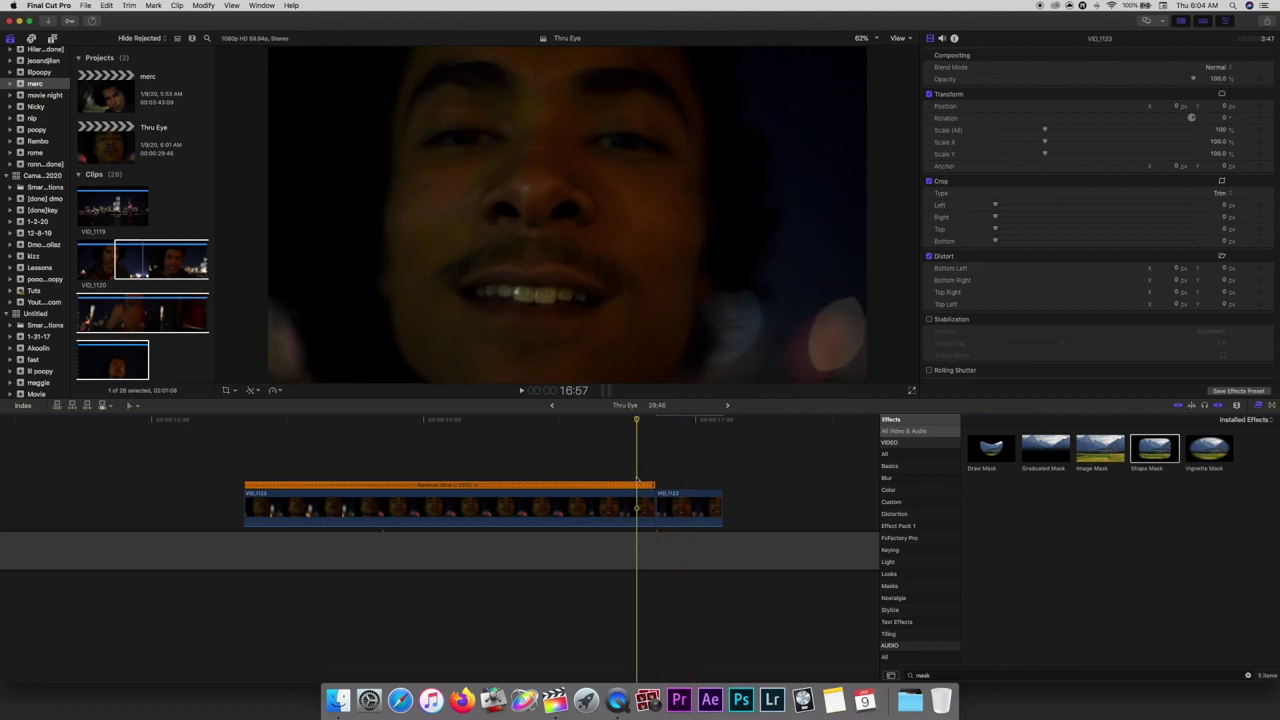
Lift both face clips above the storyline and shift them +00:43 to overlap the later Thru Eye Clip
{"action": "left_click", "coordinate": [670, 499]}
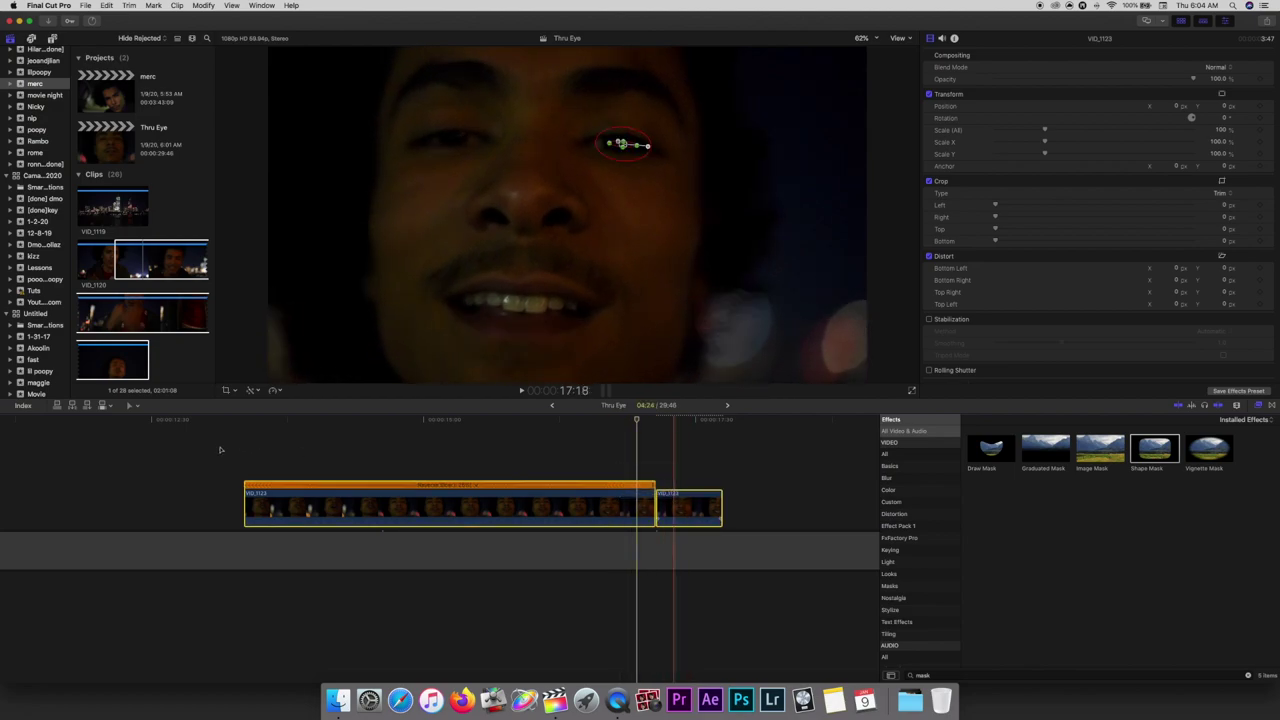
{"action": "left_click_drag", "start_coordinate": [691, 496], "coordinate": [459, 459]}
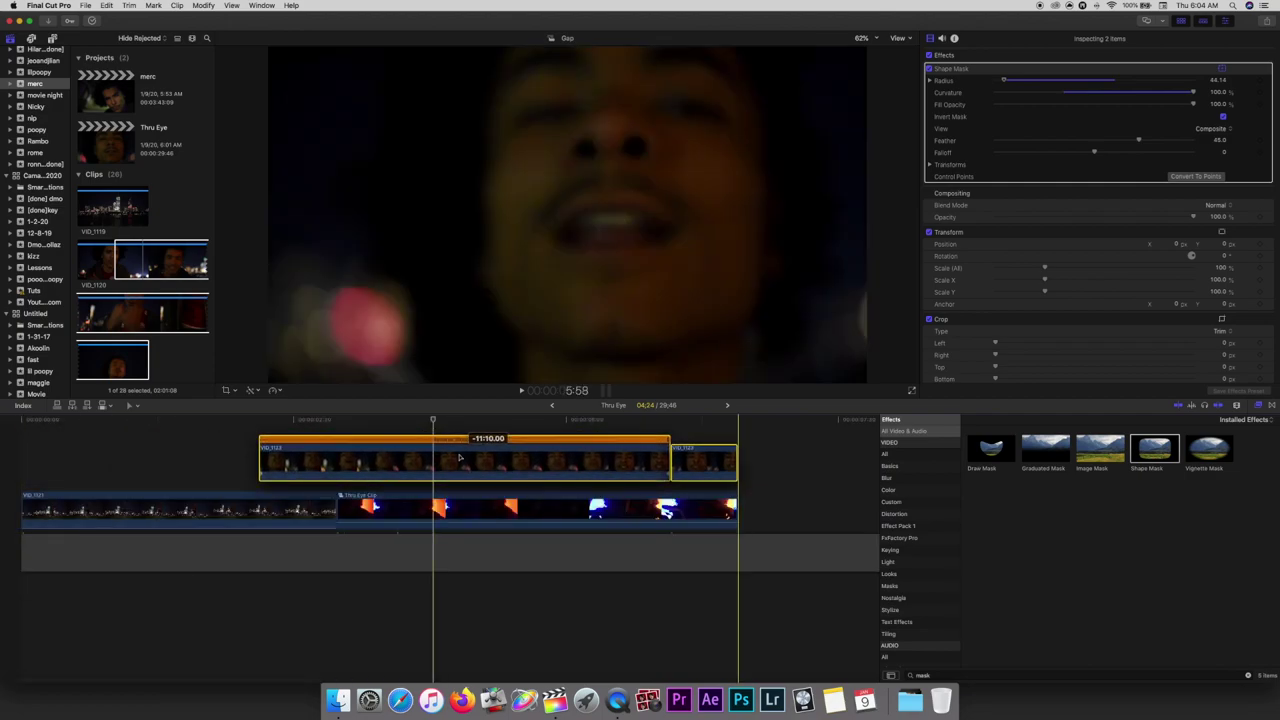
{"action": "left_click_drag", "start_coordinate": [394, 508], "coordinate": [620, 508]}
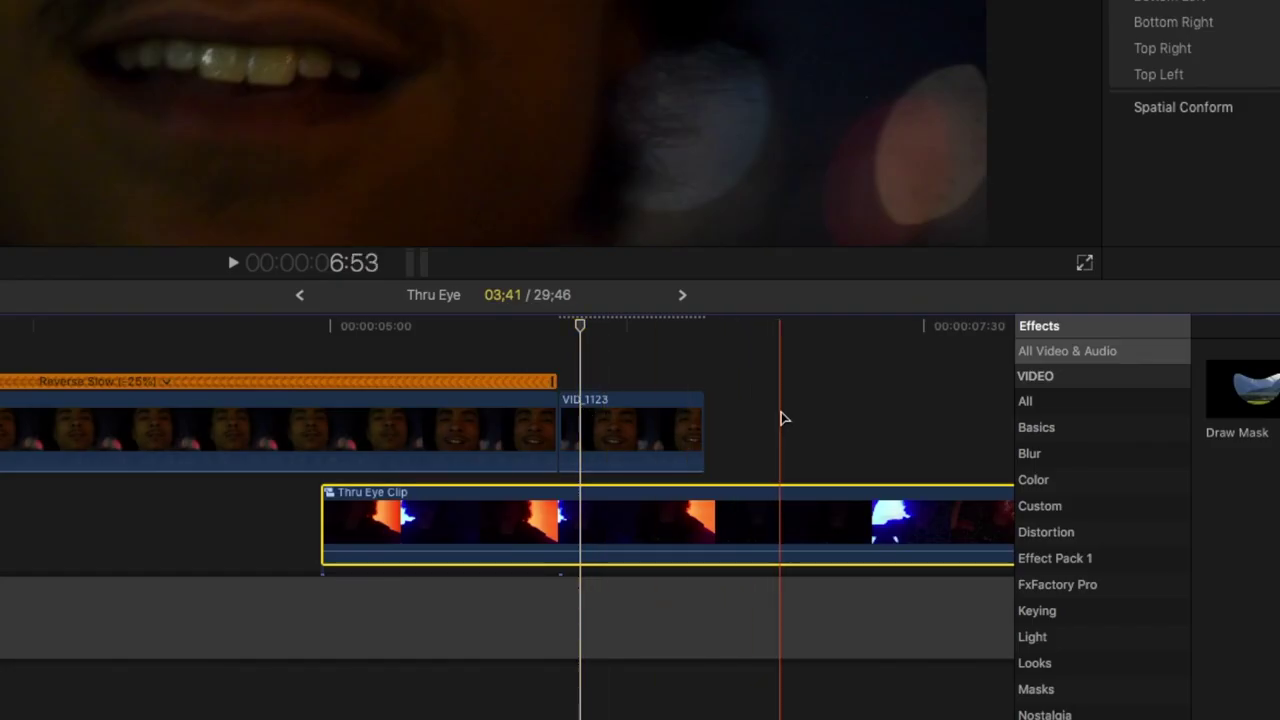
{"action": "left_click_drag", "start_coordinate": [783, 418], "coordinate": [451, 415]}
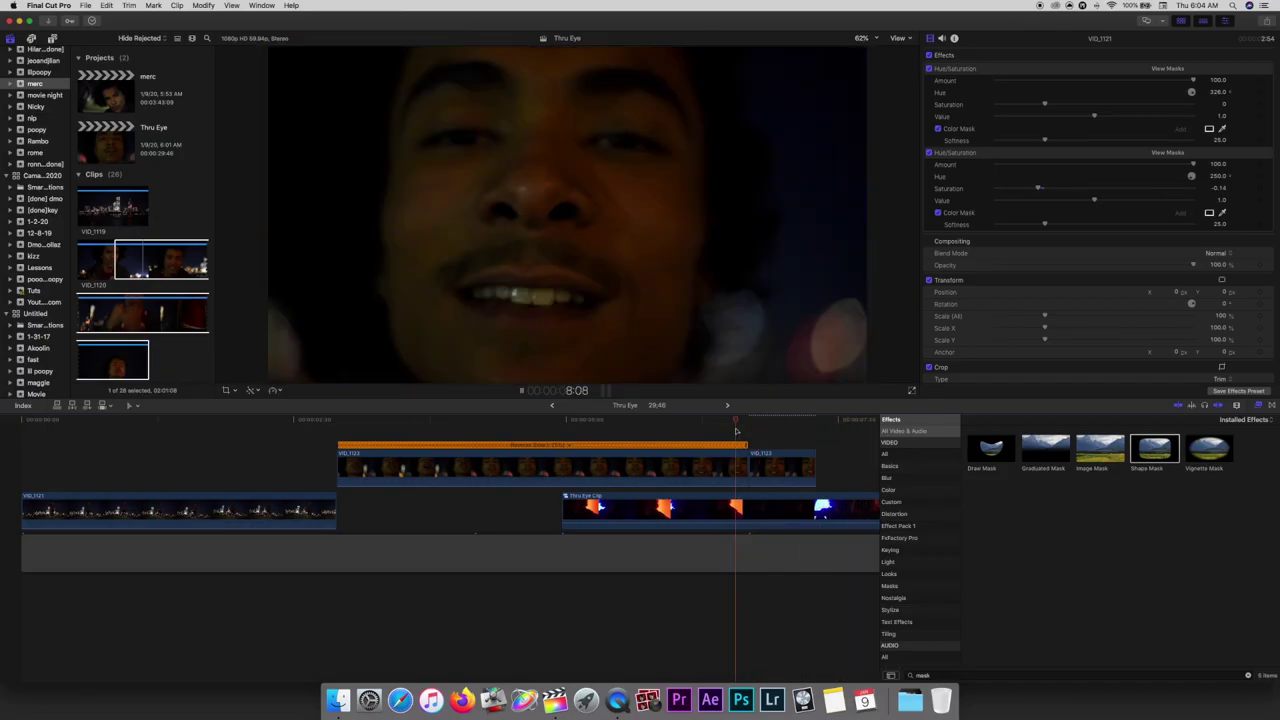
{"action": "key", "text": "space"}
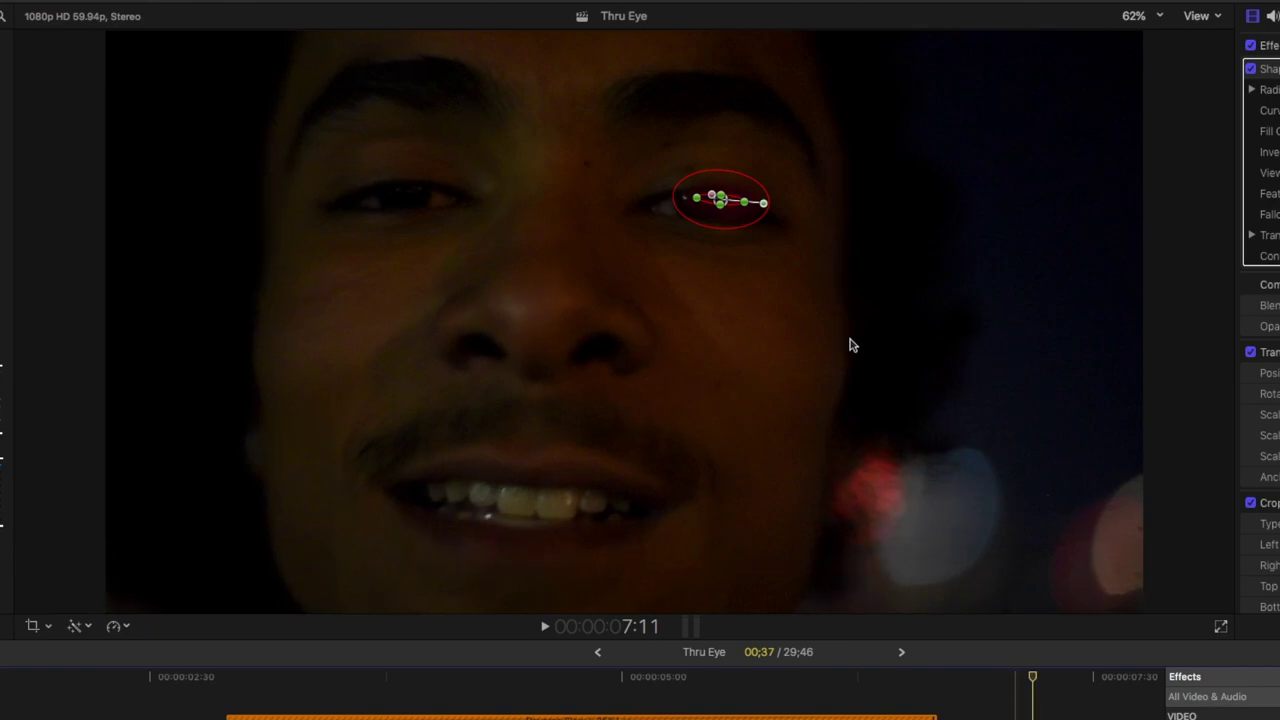
Zoom the viewer to 200% and fit the mask over the eye as a flatter ellipse
{"action": "left_click", "coordinate": [1160, 22]}
{"action": "left_click", "coordinate": [1143, 149]}
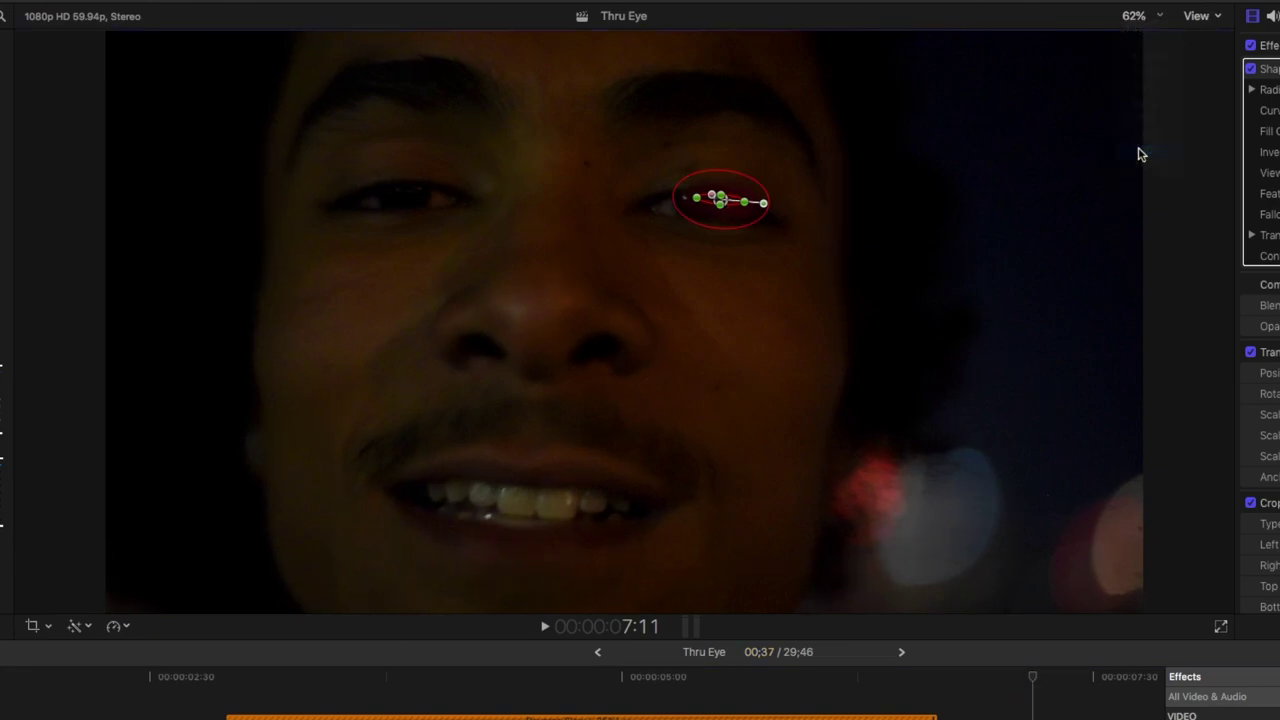
{"action": "left_click_drag", "start_coordinate": [1203, 322], "coordinate": [1201, 321]}
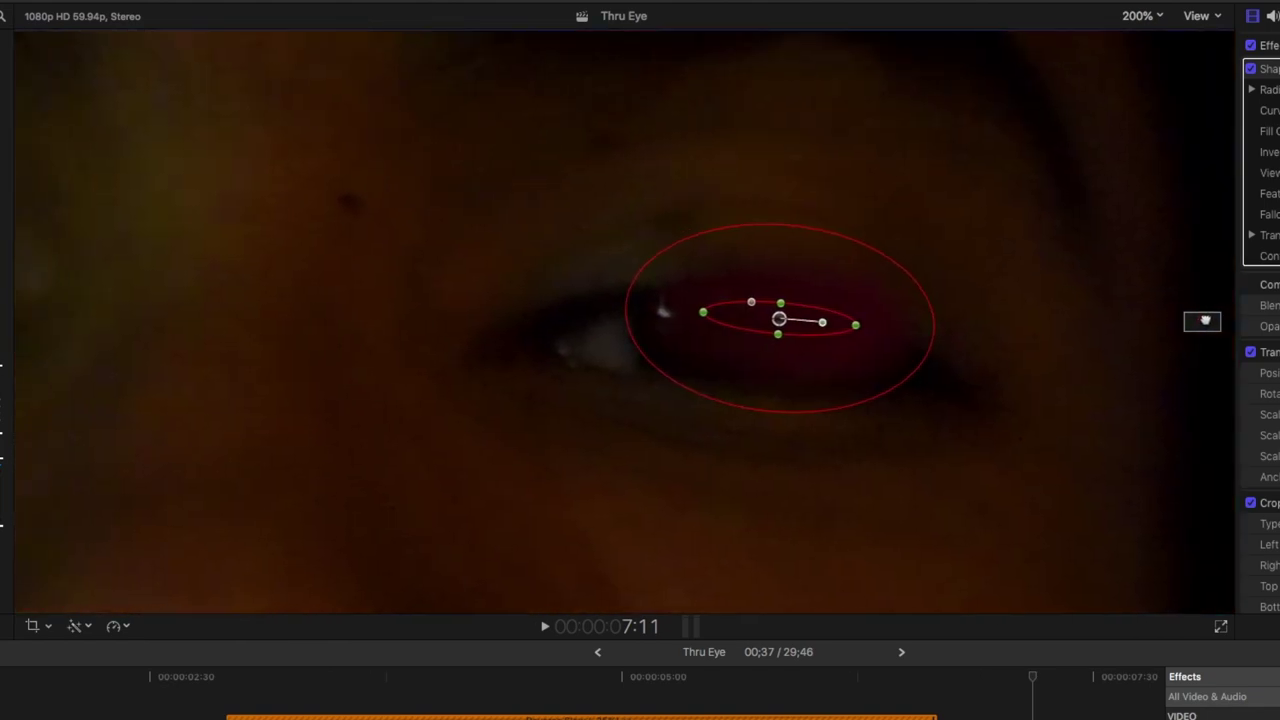
{"action": "left_click_drag", "start_coordinate": [784, 326], "coordinate": [753, 350]}
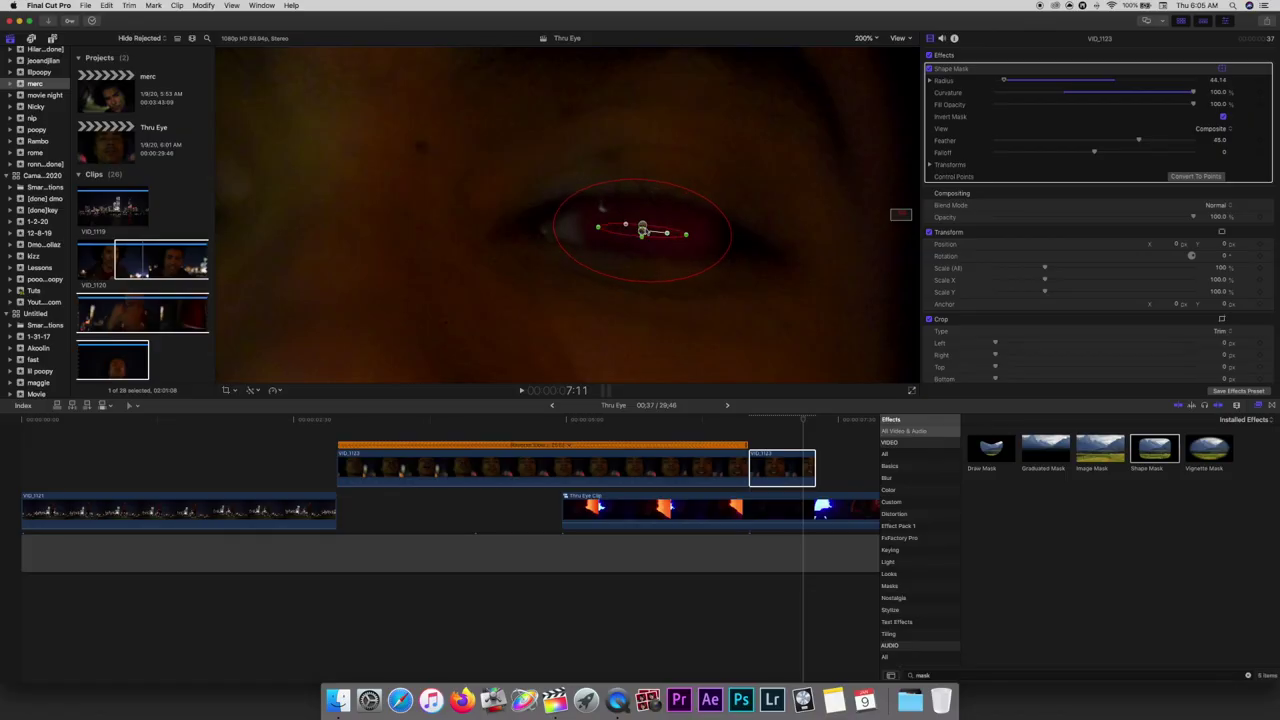
{"action": "left_click_drag", "start_coordinate": [642, 226], "coordinate": [646, 237]}
Return to 6:51, select VID_1123, and expand the Shape Mask Transforms settings
{"action": "left_click", "coordinate": [749, 488]}
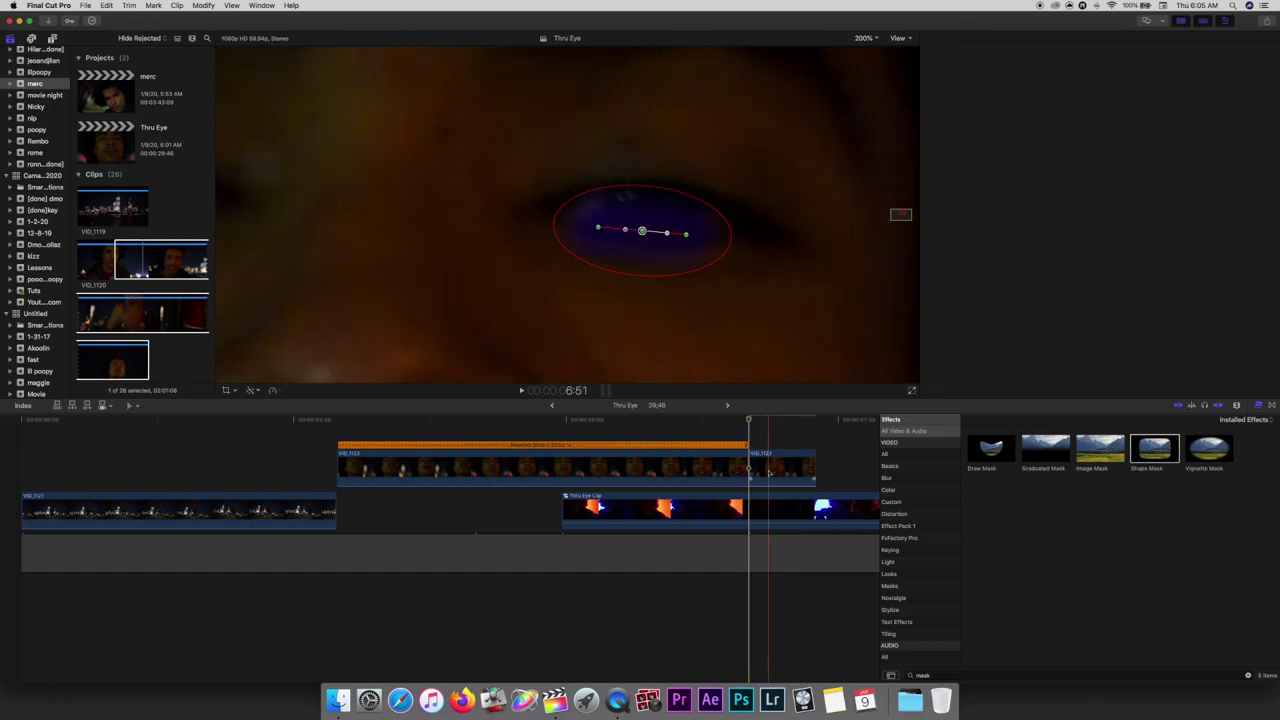
{"action": "left_click", "coordinate": [770, 473]}
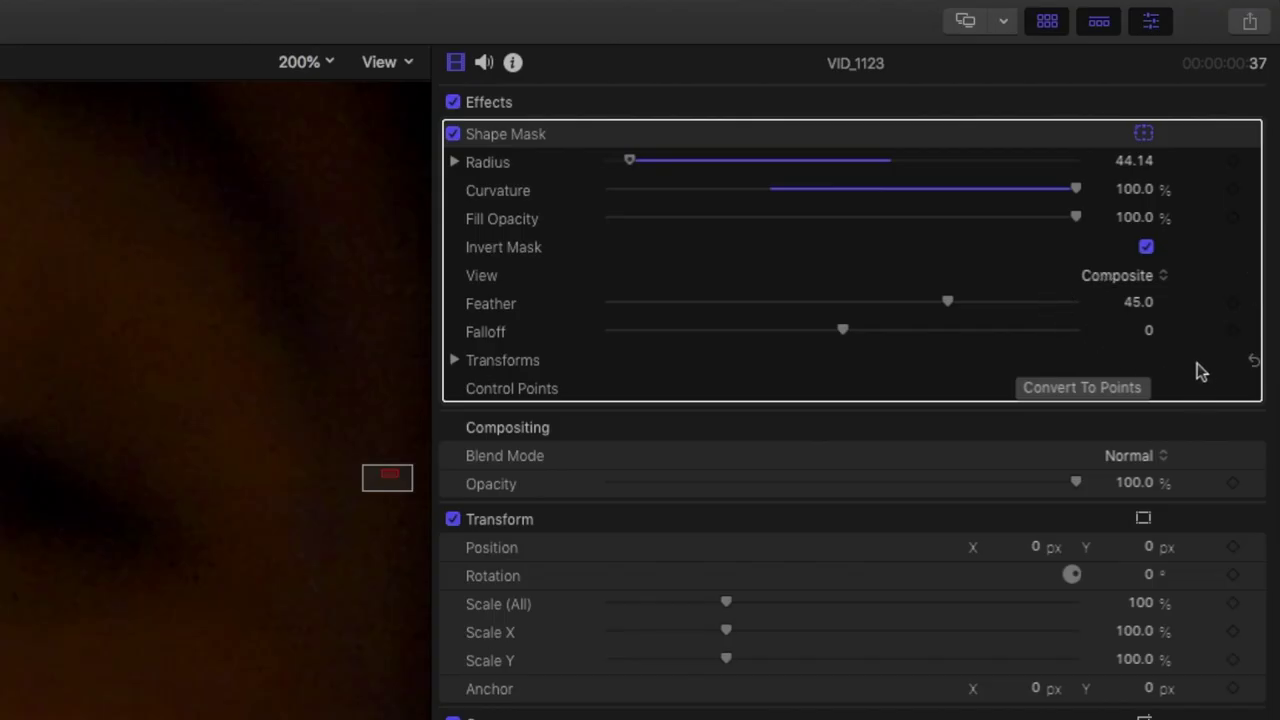
{"action": "left_click", "coordinate": [456, 361]}
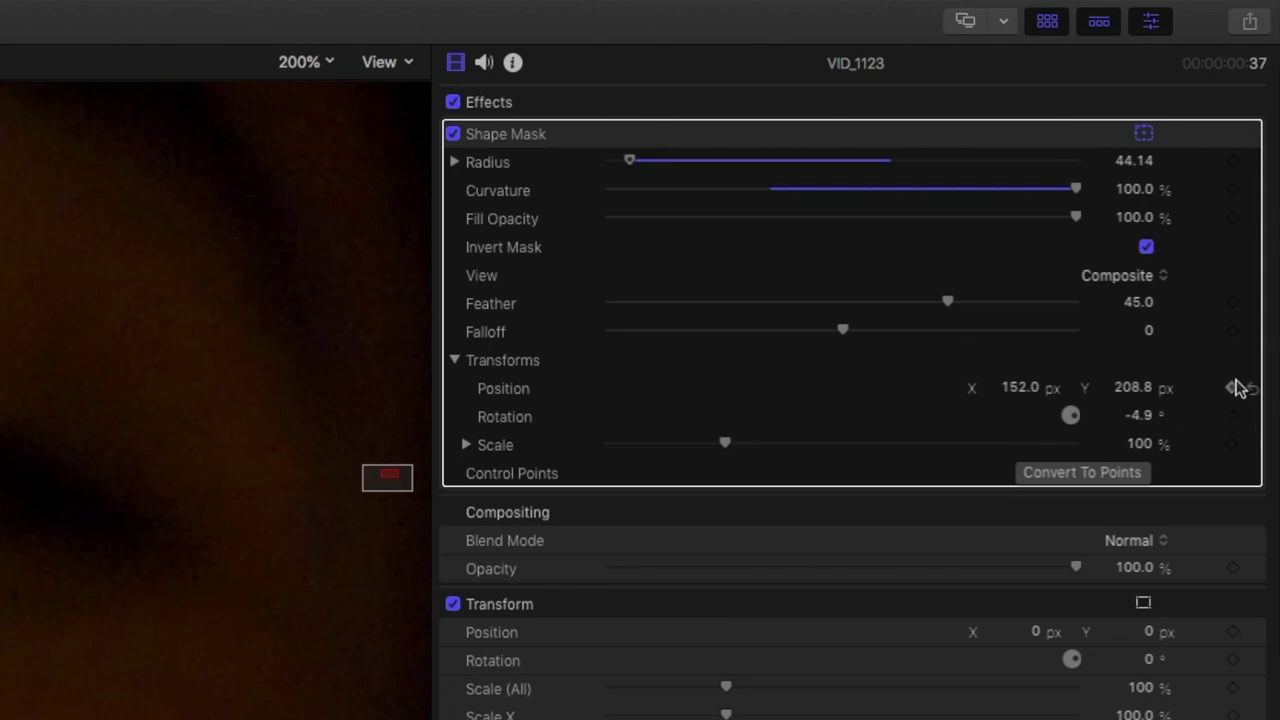
Keyframe the mask at Position X 173, then realign it onto the eye a few frames later
{"action": "left_click", "coordinate": [1232, 416]}
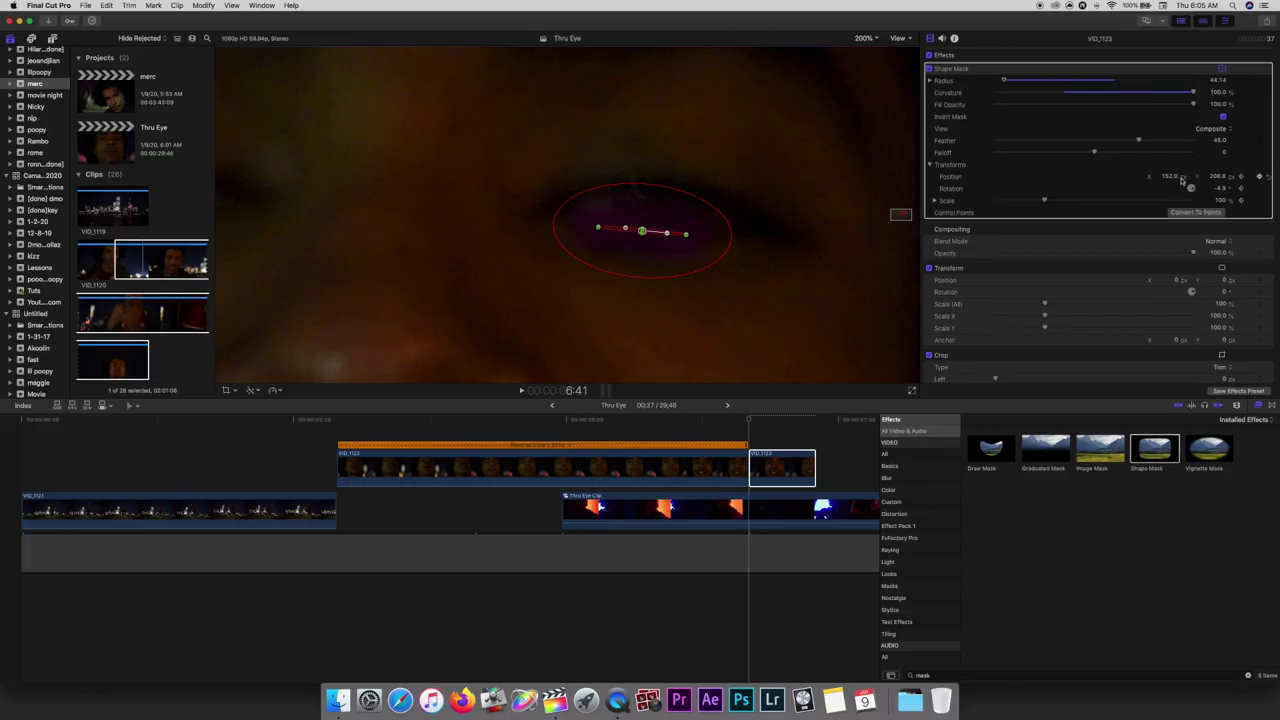
{"action": "left_click_drag", "start_coordinate": [1168, 176], "coordinate": [1220, 178]}
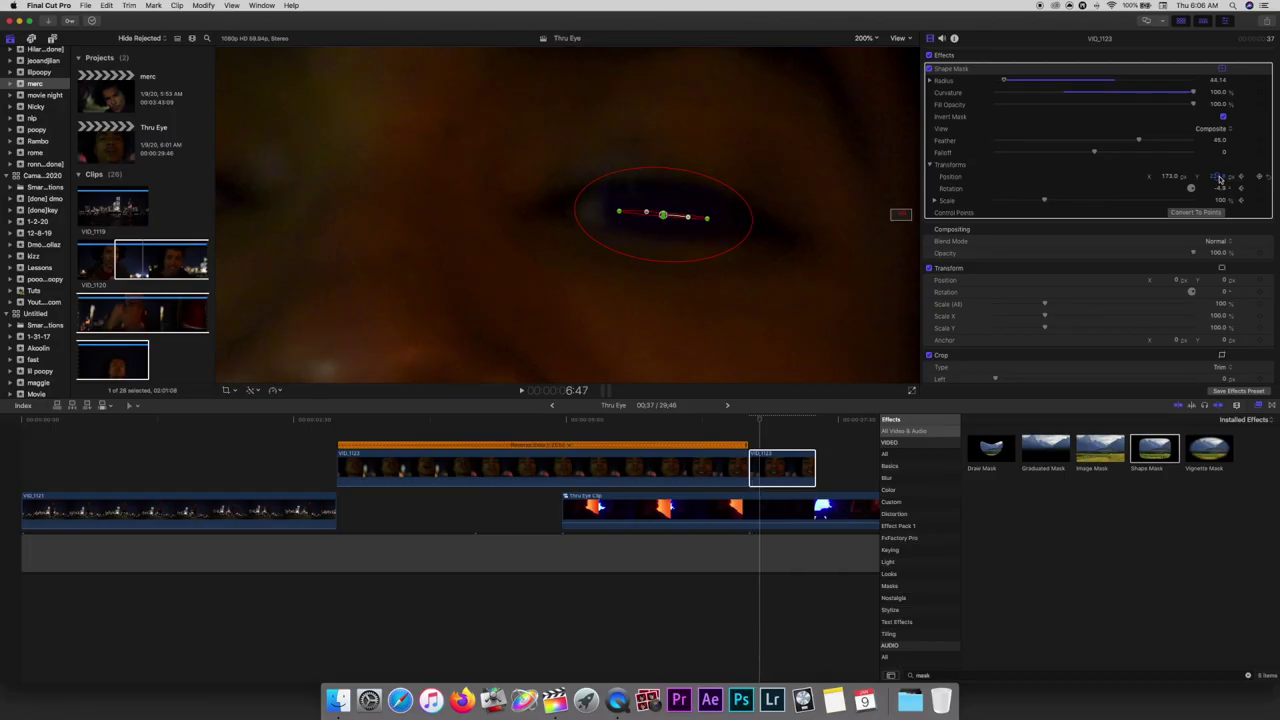
{"action": "key", "text": "Right"}
{"action": "key", "text": "Right"}
{"action": "key", "text": "Right"}
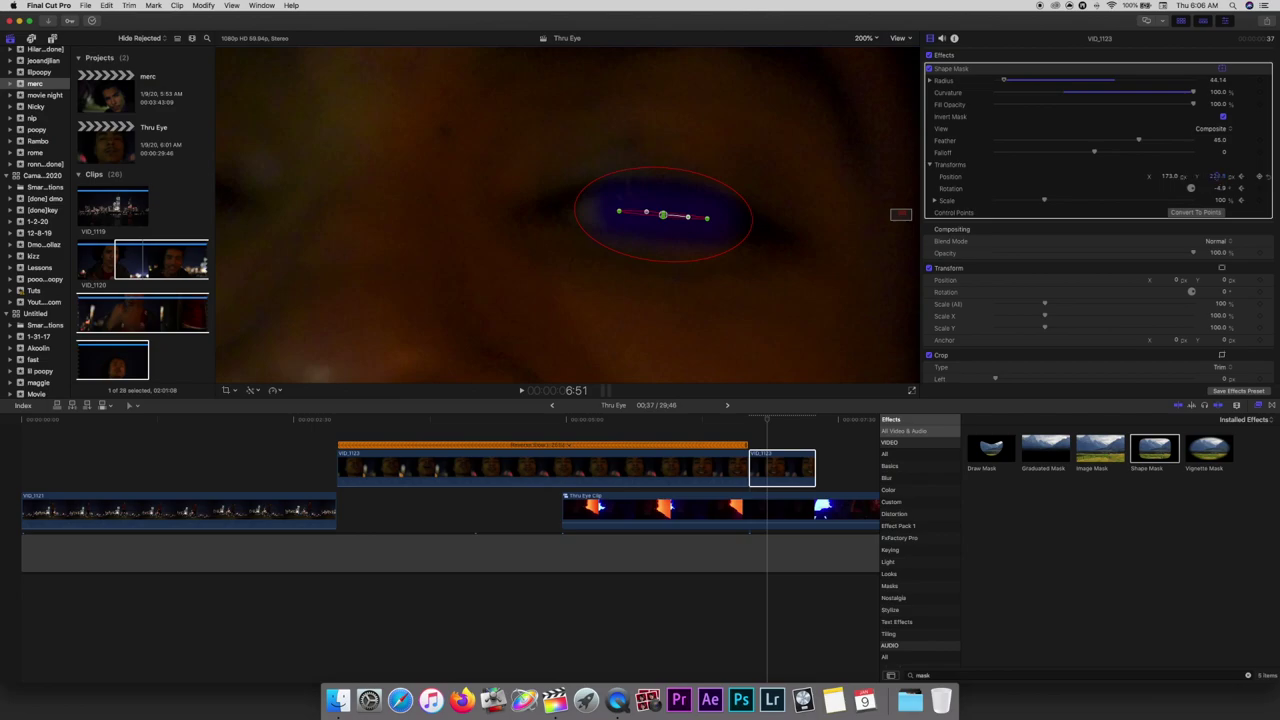
{"action": "key", "text": "Right"}
{"action": "key", "text": "Right"}
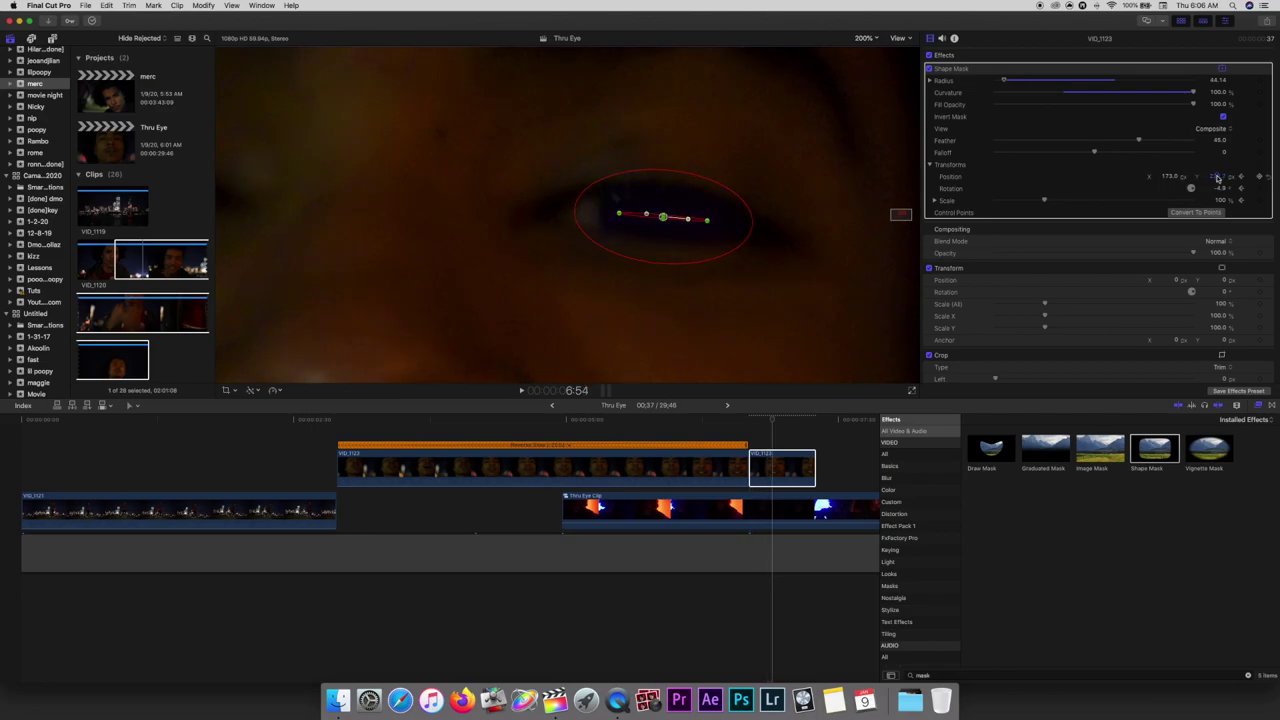
{"action": "key", "text": "Right"}
{"action": "key", "text": "Right"}
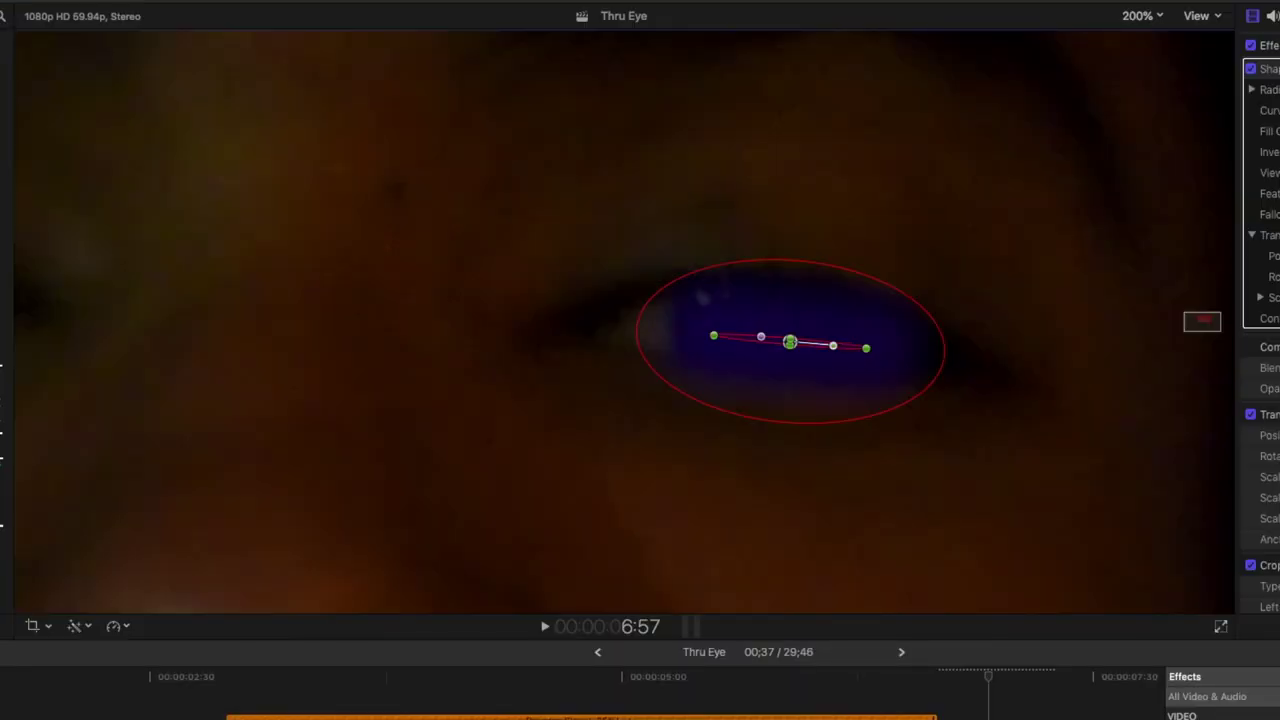
{"action": "key", "text": "Right"}
{"action": "key", "text": "Right"}
{"action": "left_click_drag", "start_coordinate": [790, 342], "coordinate": [790, 351]}
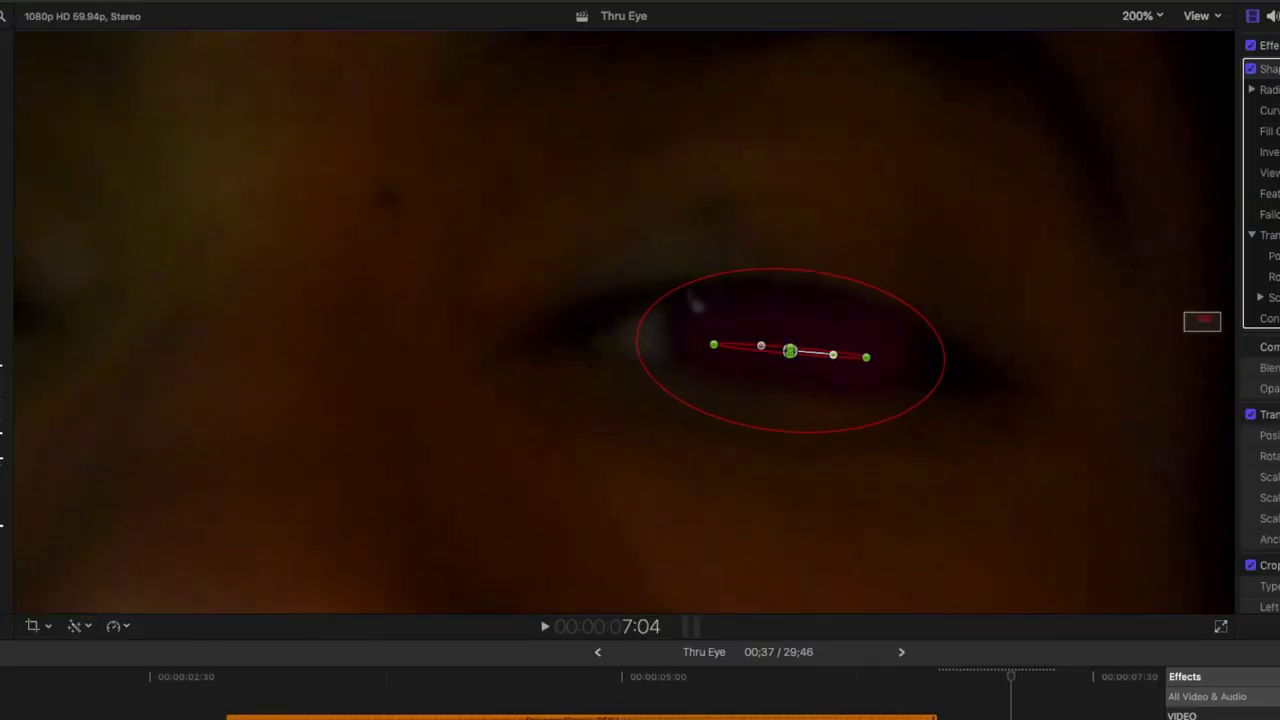
Keep stepping forward and nudging the mask left onto the eye, then return to 6:41
{"action": "key", "text": "Right"}
{"action": "key", "text": "Right"}
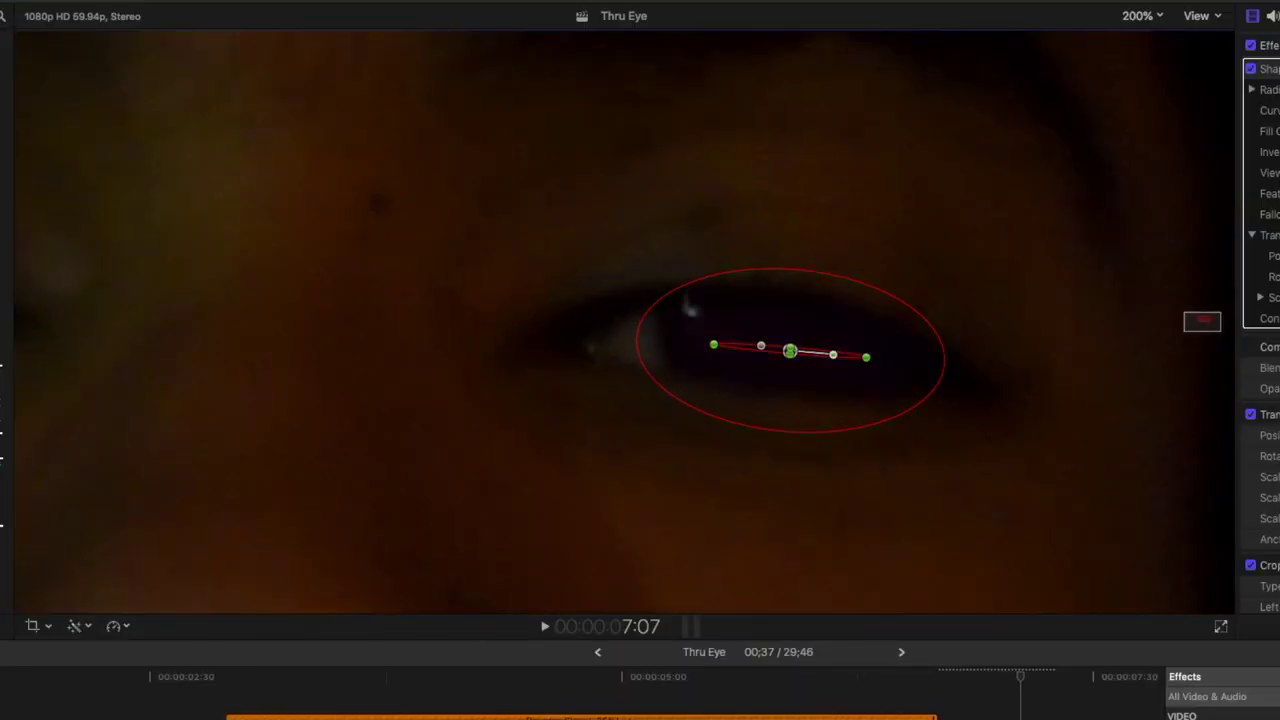
{"action": "left_click_drag", "start_coordinate": [790, 351], "coordinate": [781, 351]}
{"action": "key", "text": "Right"}
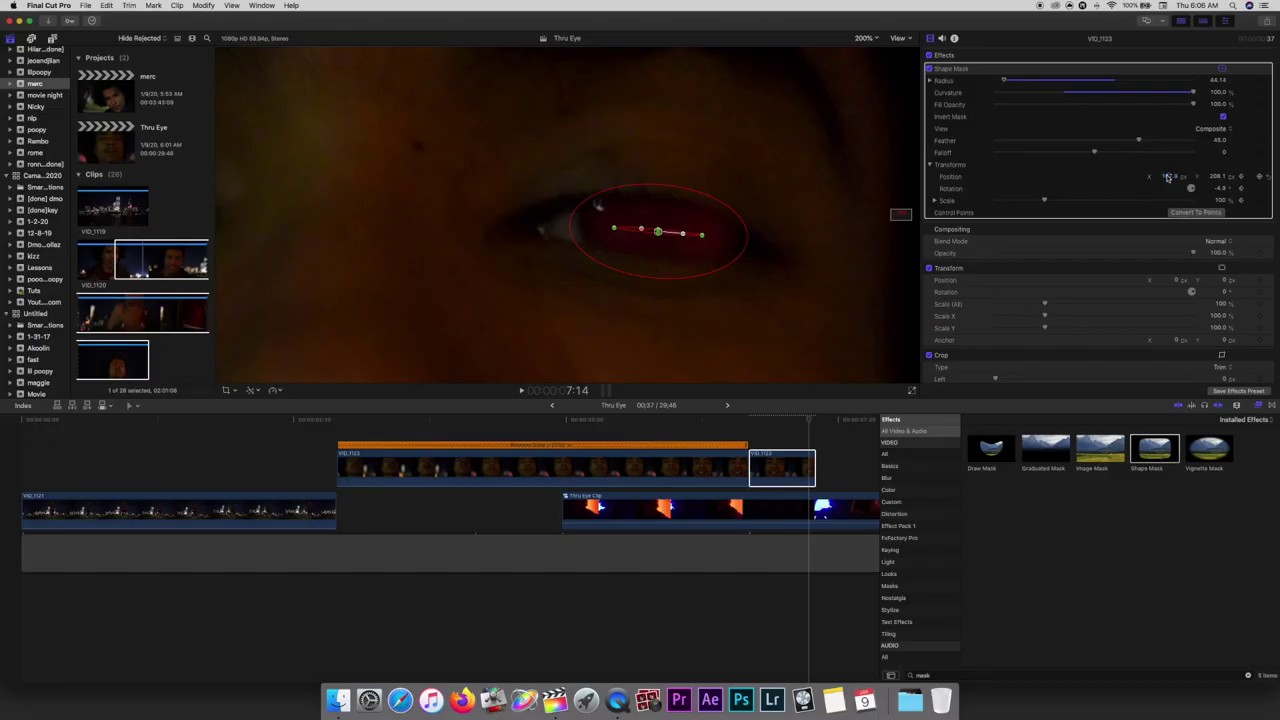
{"action": "left_click_drag", "start_coordinate": [655, 231], "coordinate": [640, 231]}
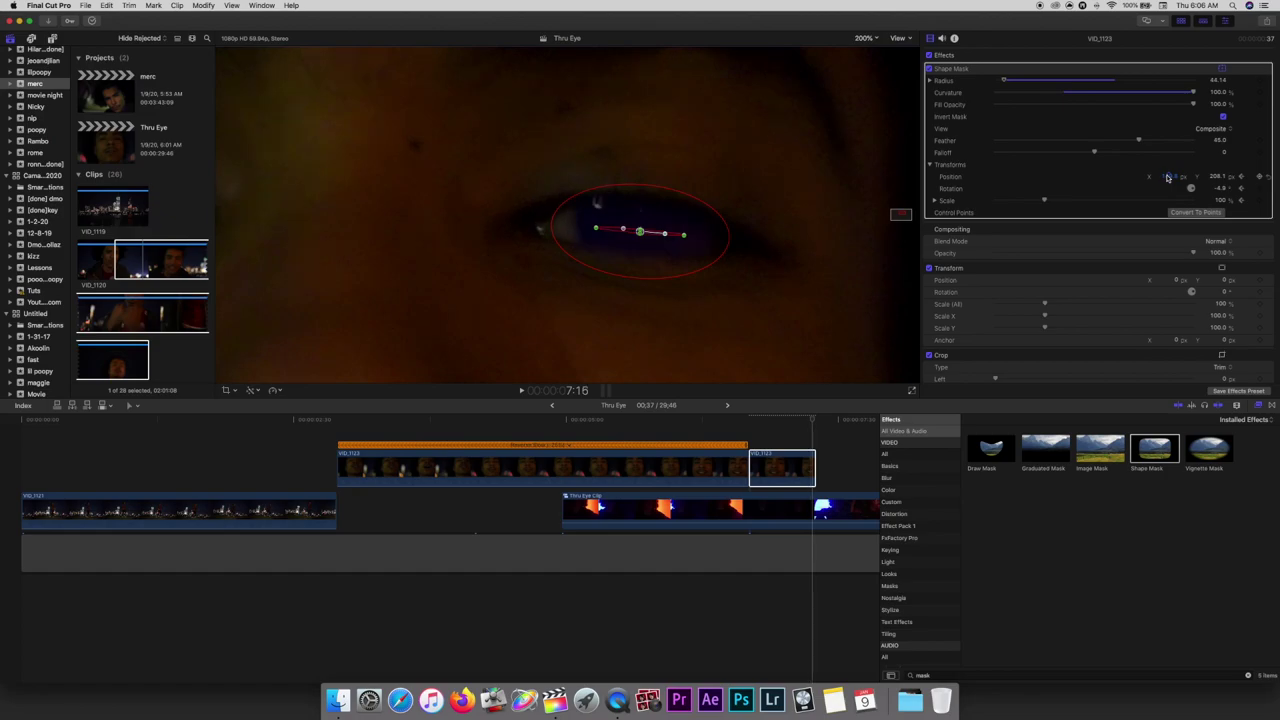
{"action": "key", "text": "Right"}
{"action": "key", "text": "Right"}
{"action": "left_click_drag", "start_coordinate": [729, 421], "coordinate": [749, 427]}
{"action": "key", "text": "super+4"}
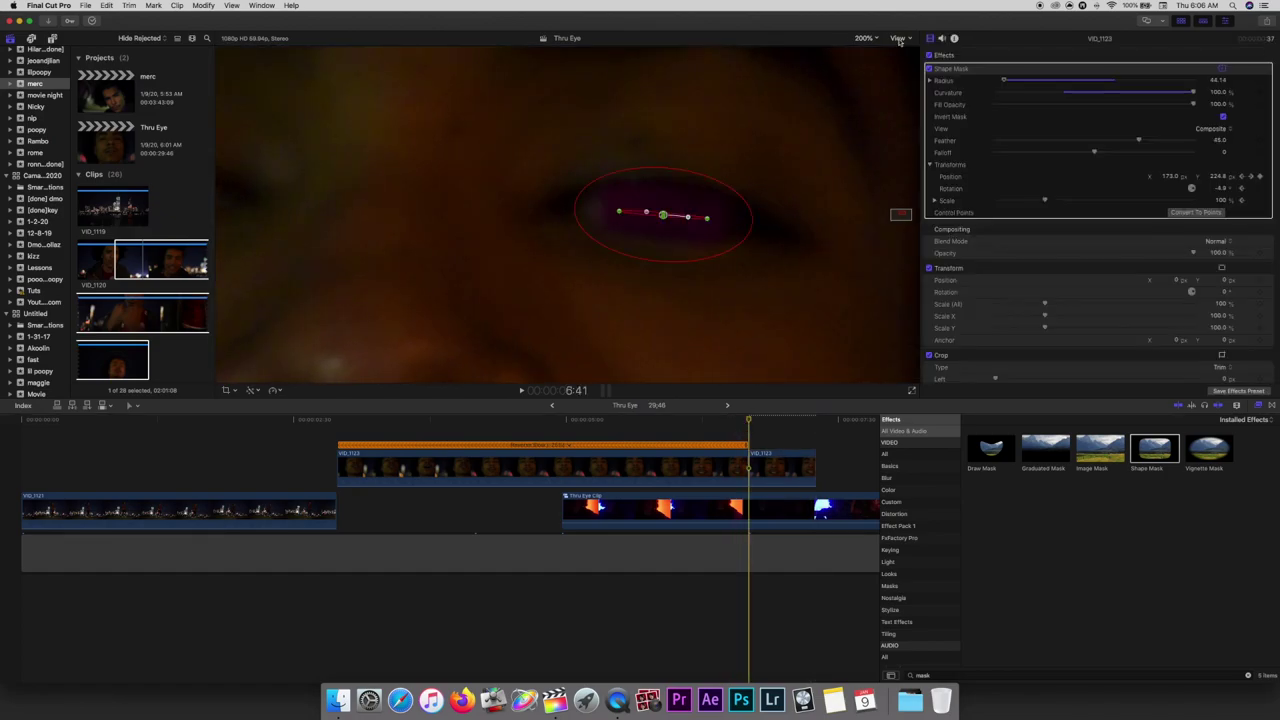
{"action": "left_click", "coordinate": [866, 38]}
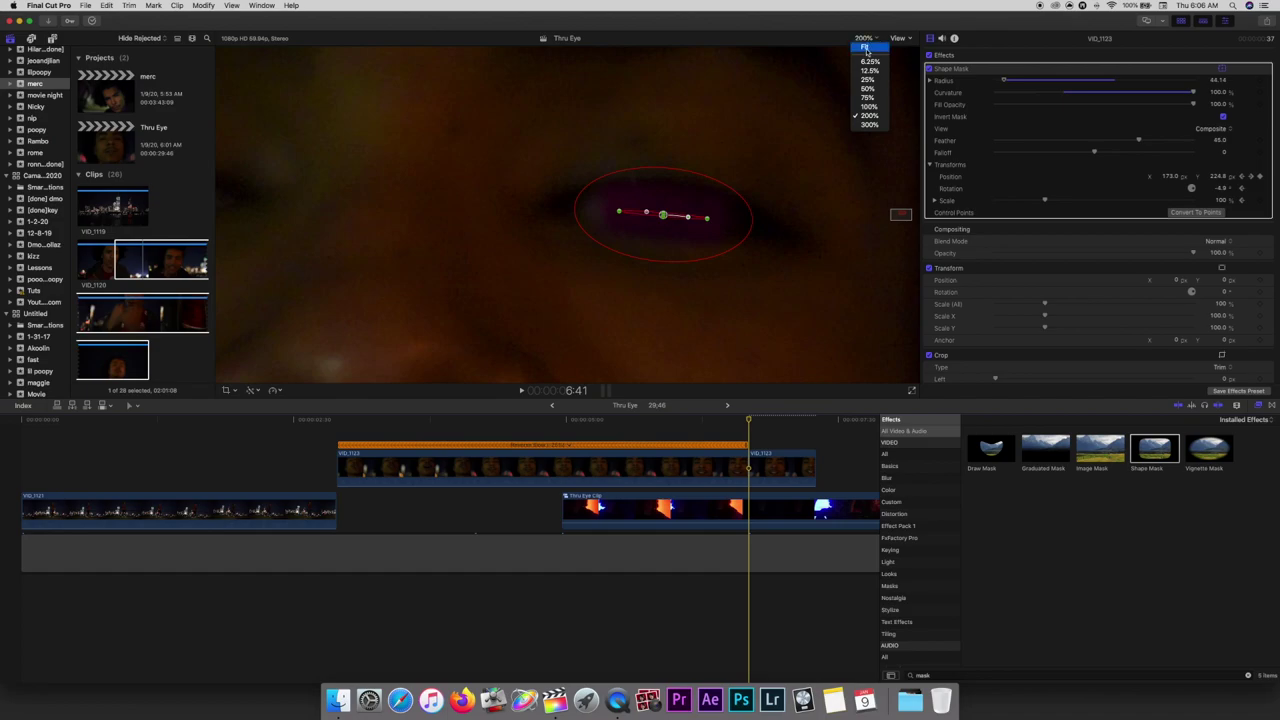
Fit the viewer to full frame and nudge the mask onto the eye, checking with playback
{"action": "left_click", "coordinate": [866, 48]}
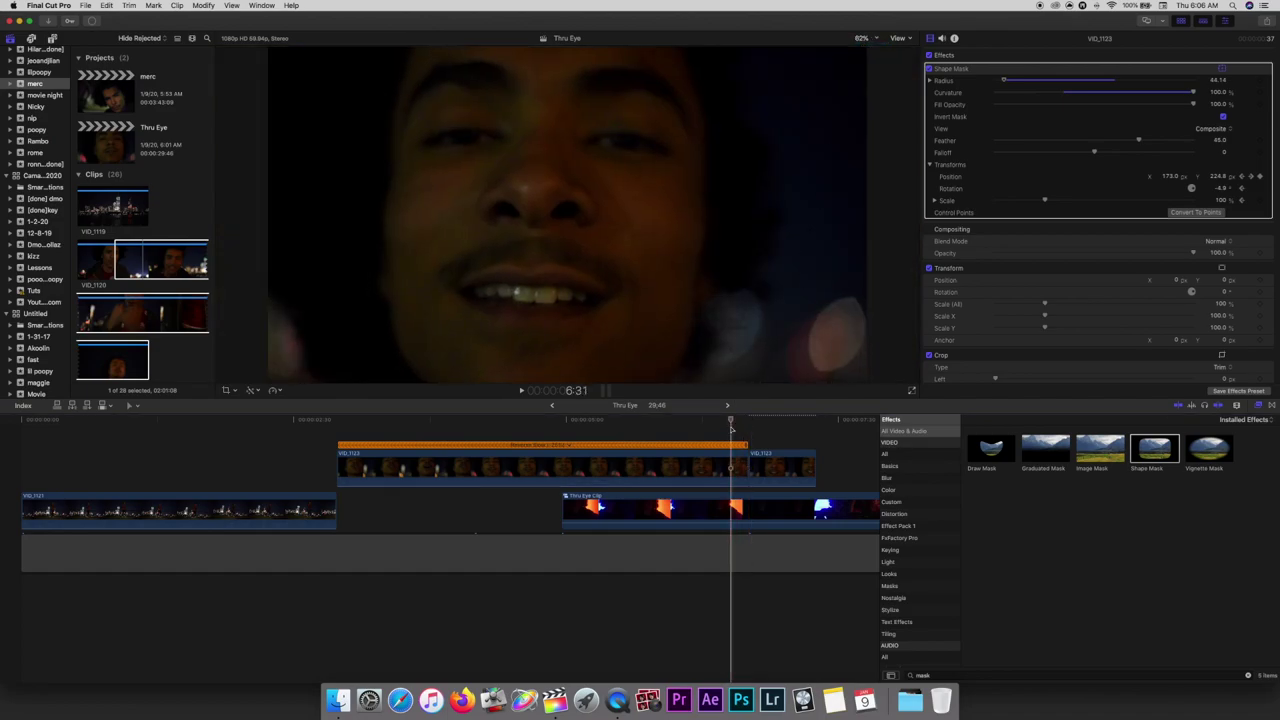
{"action": "key", "text": "space"}
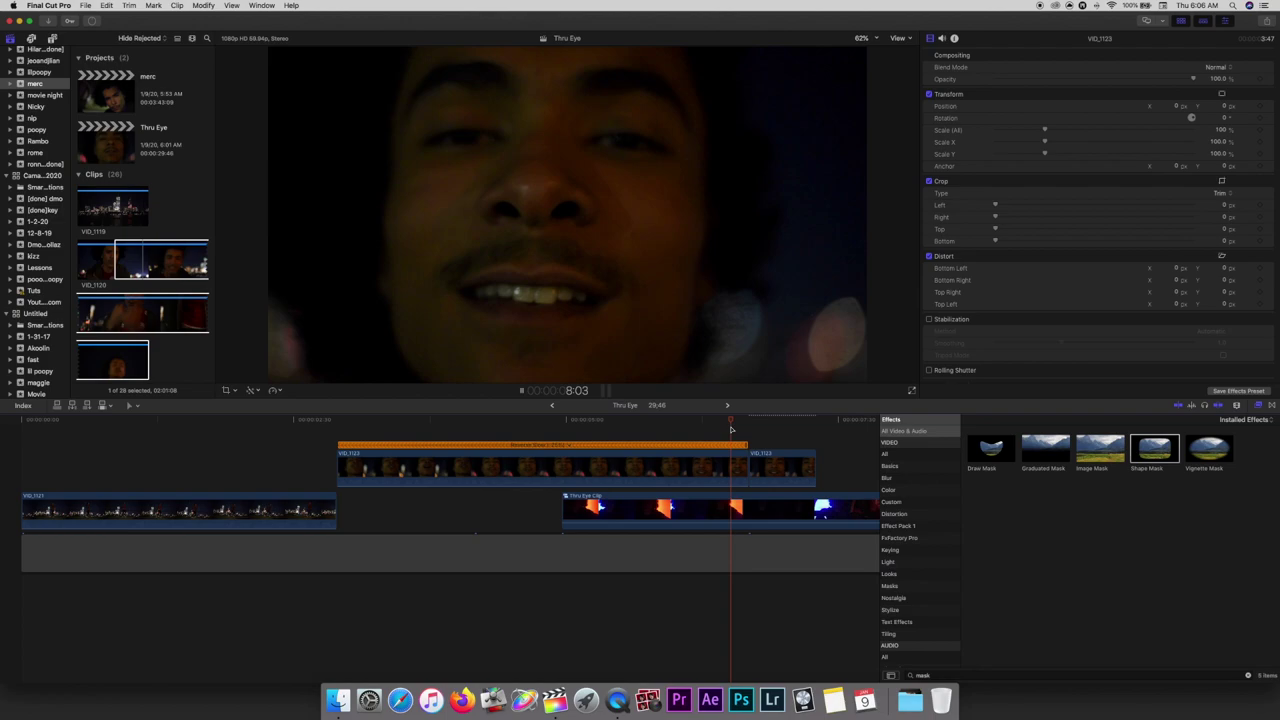
{"action": "key", "text": "space"}
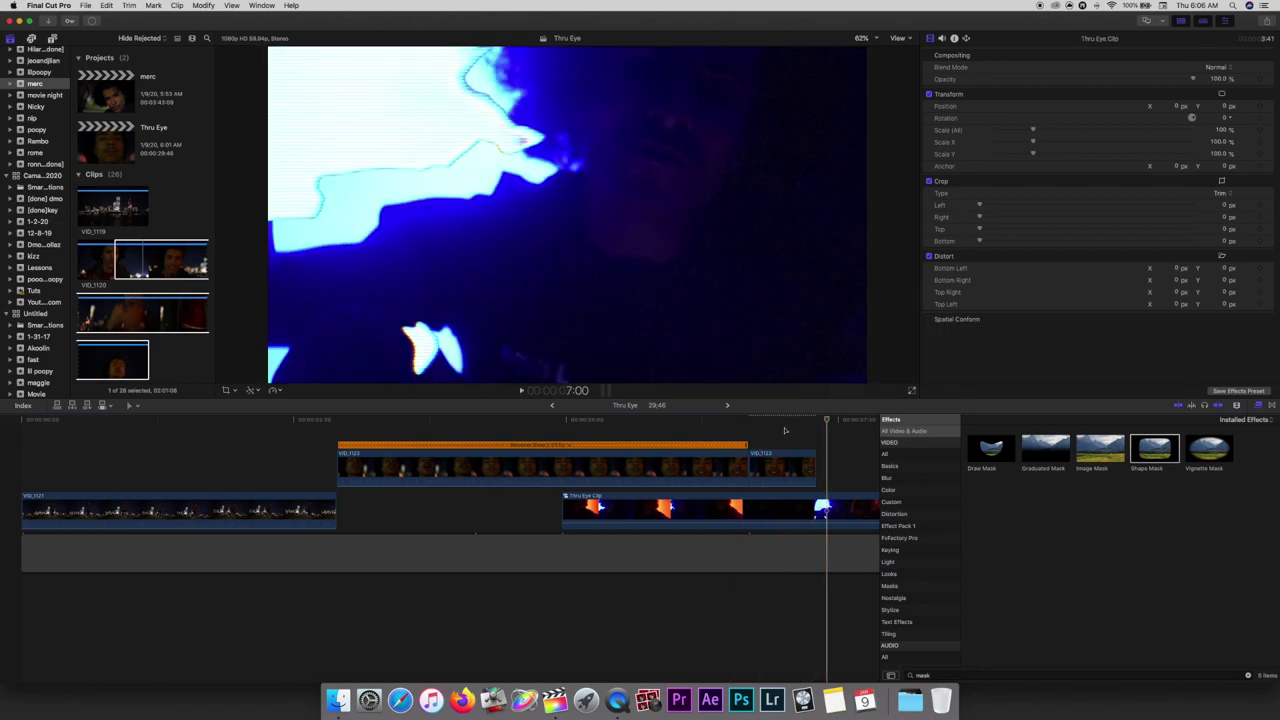
{"action": "left_click", "coordinate": [634, 152]}
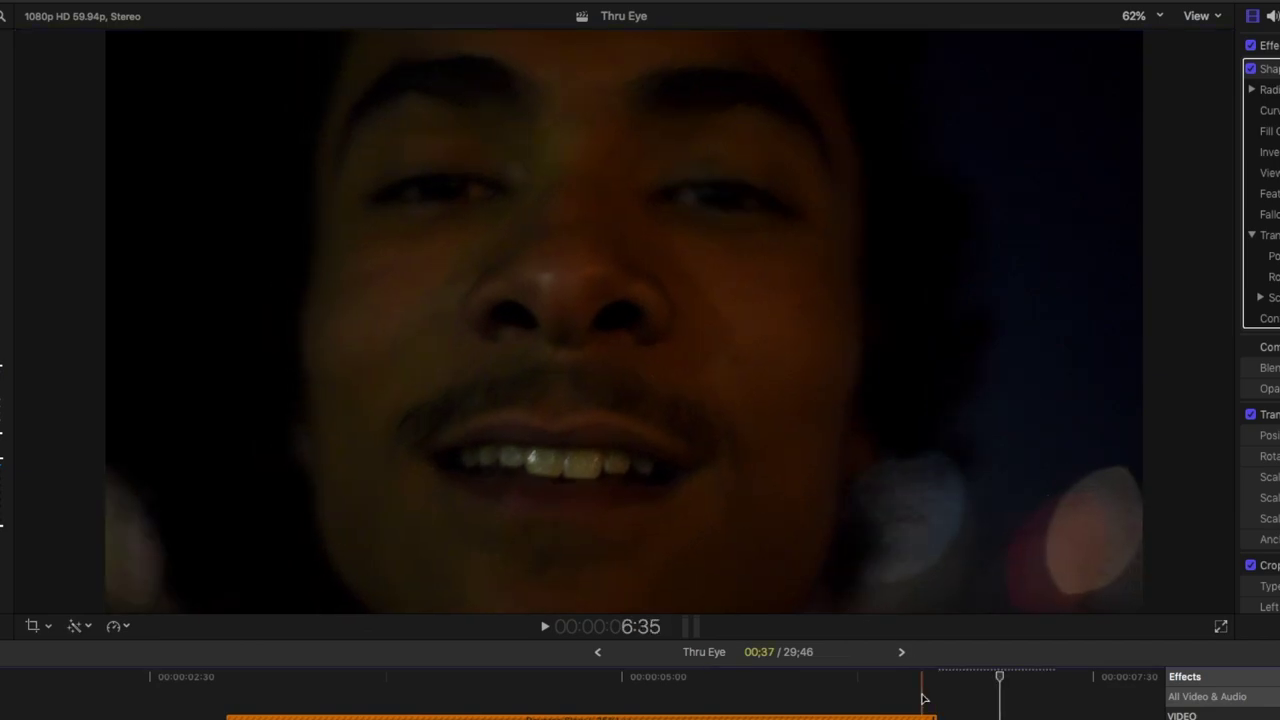
{"action": "key", "text": "space"}
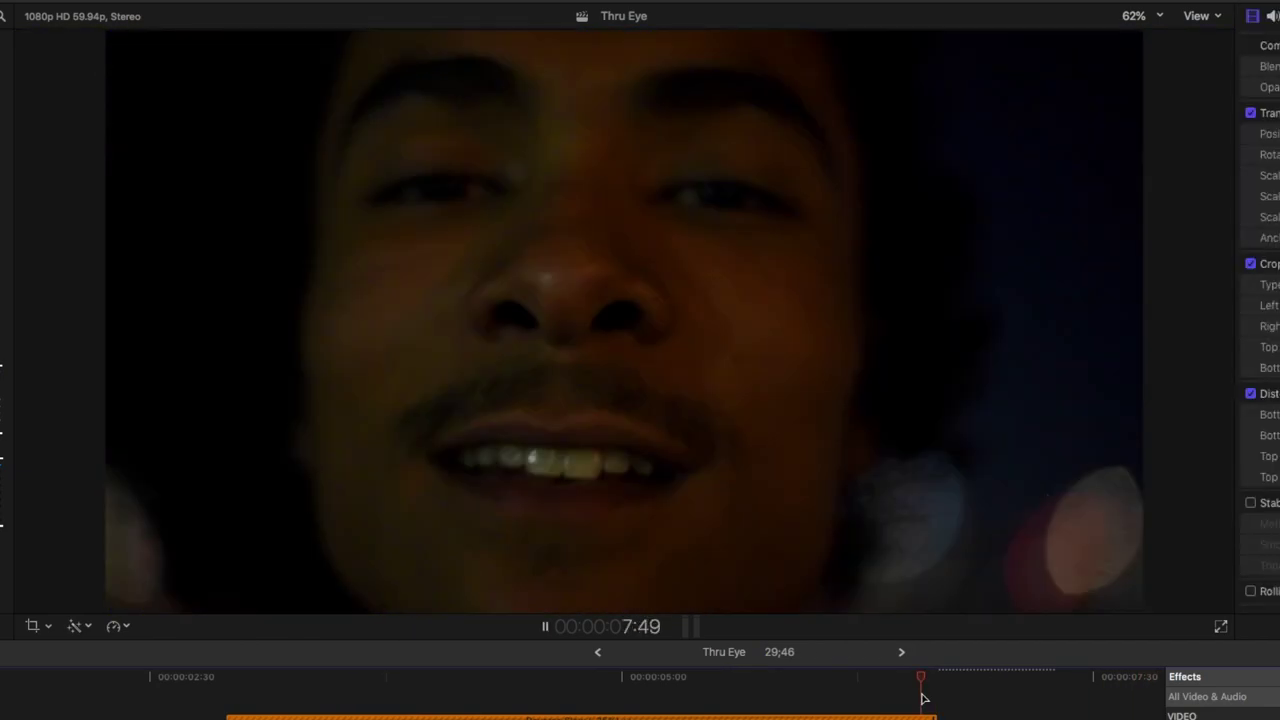
{"action": "key", "text": "space"}
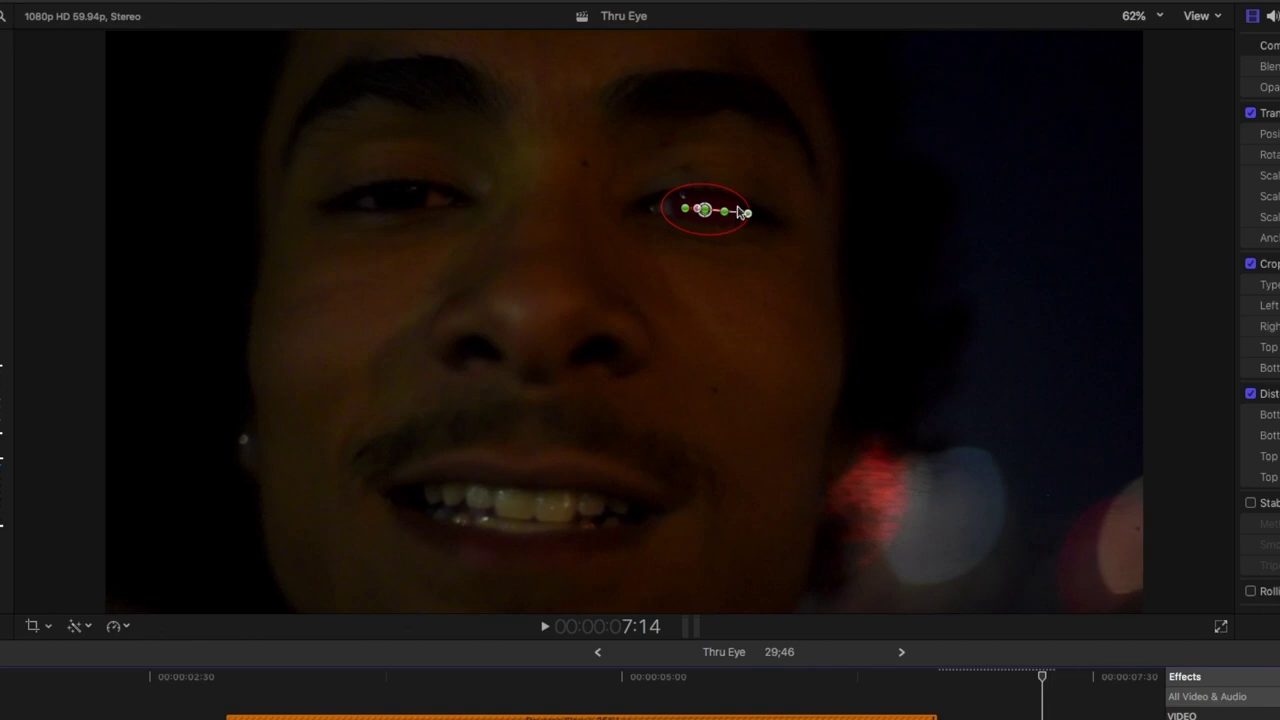
{"action": "left_click", "coordinate": [740, 211]}
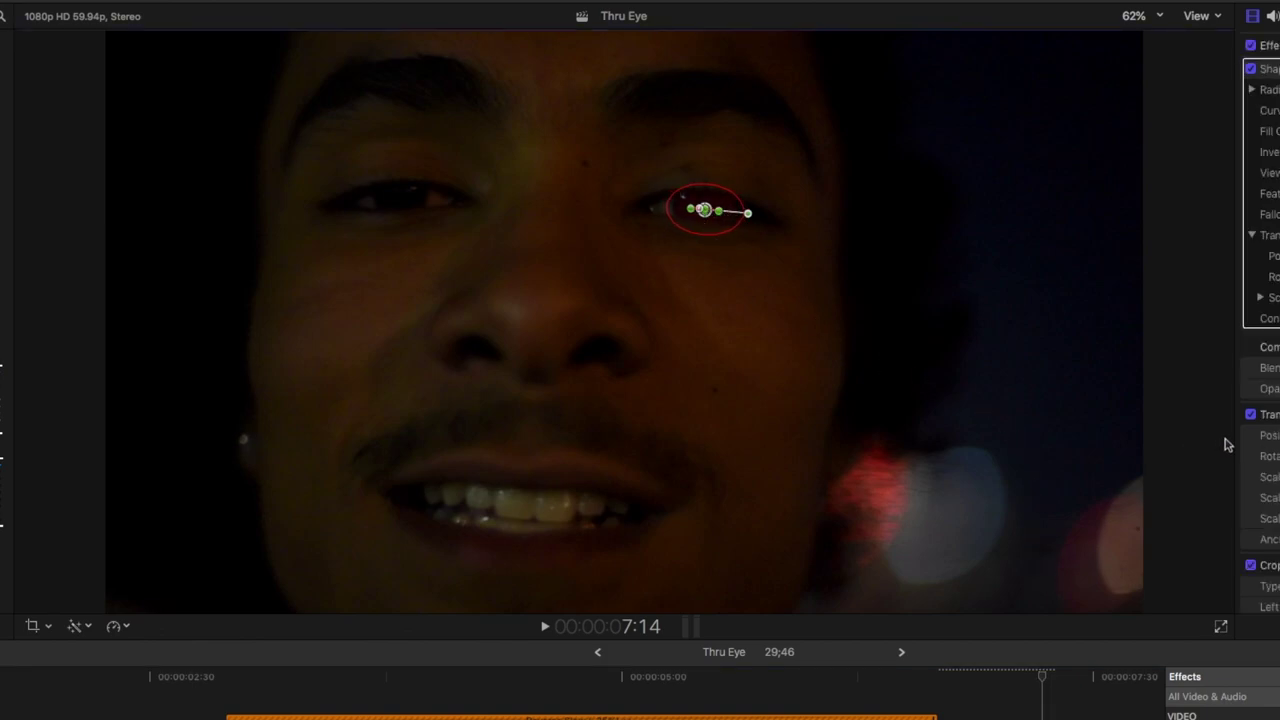
{"action": "key", "text": "space"}
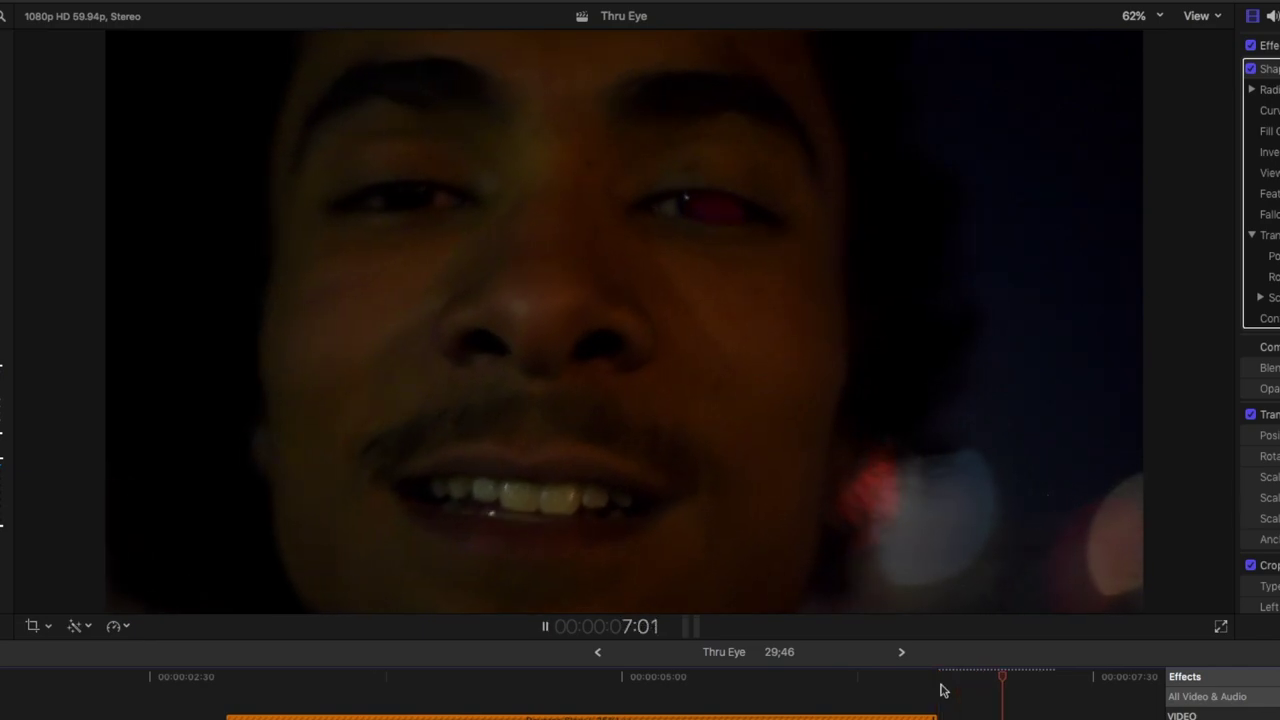
{"action": "key", "text": "space"}
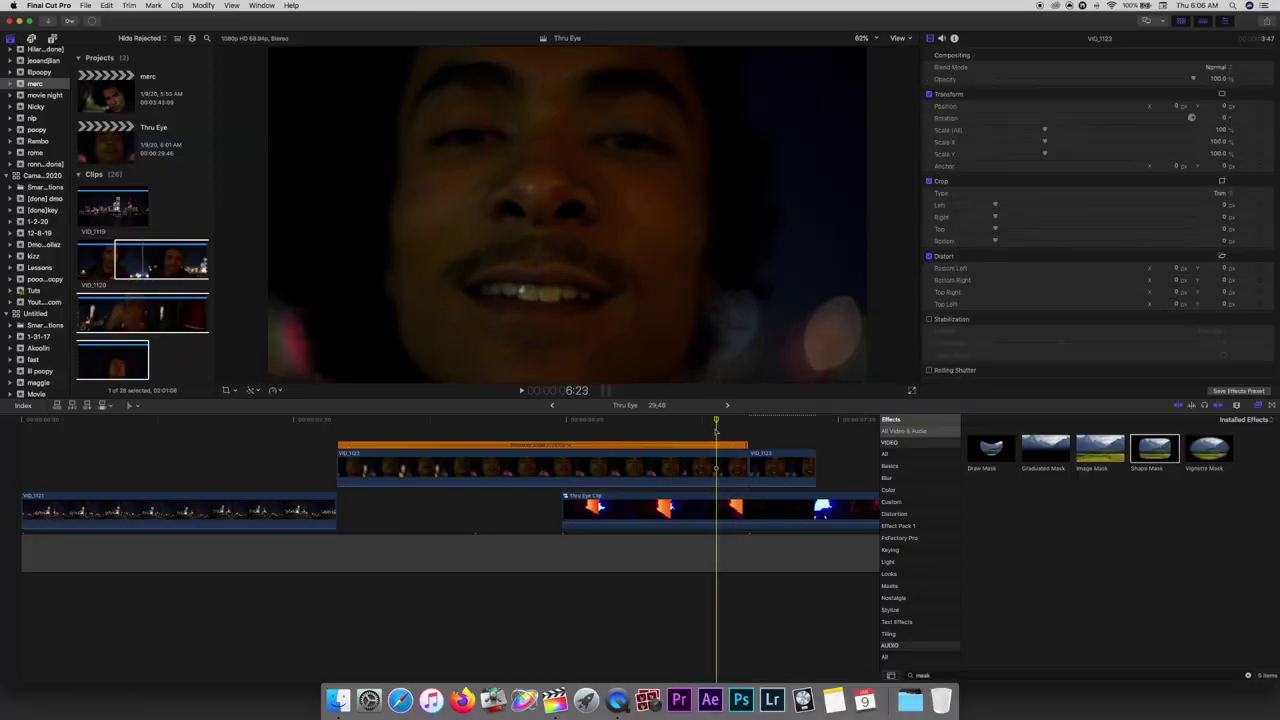
Combine both VID_1123 pieces into a compound clip named 'Thru Eye Clip 1'
{"action": "right_click", "coordinate": [766, 471]}
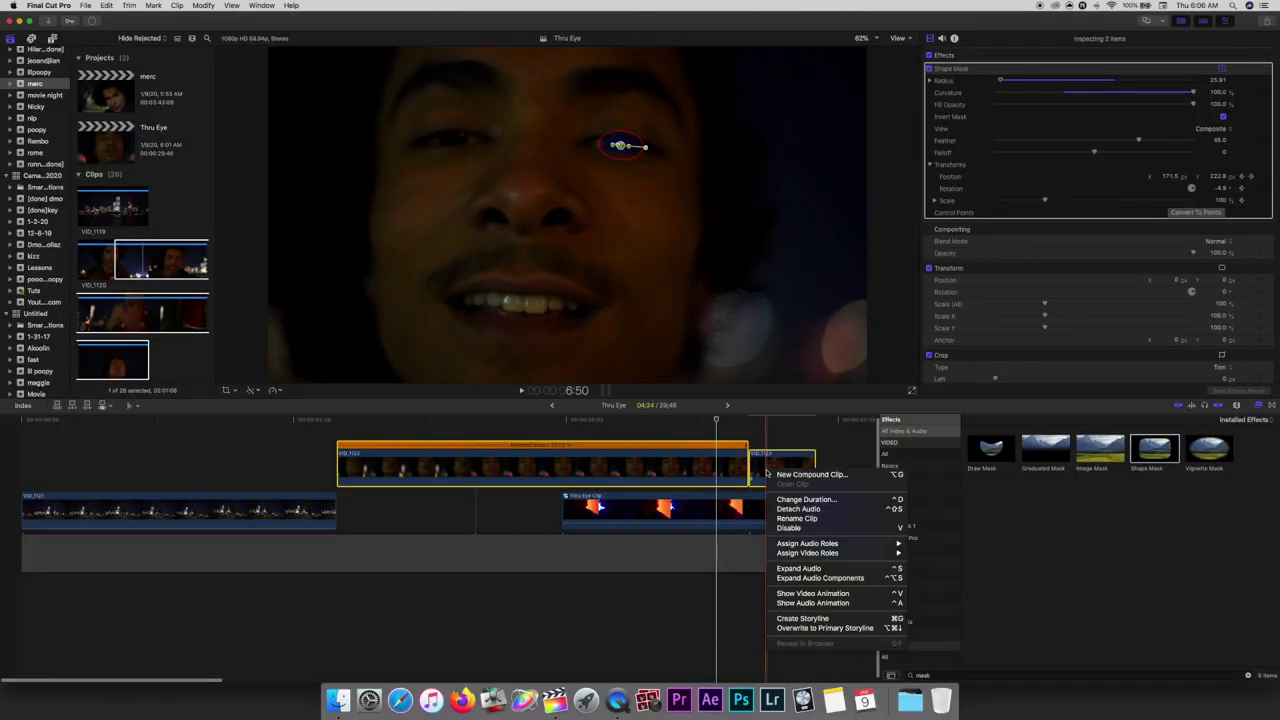
{"action": "left_click", "coordinate": [792, 474]}
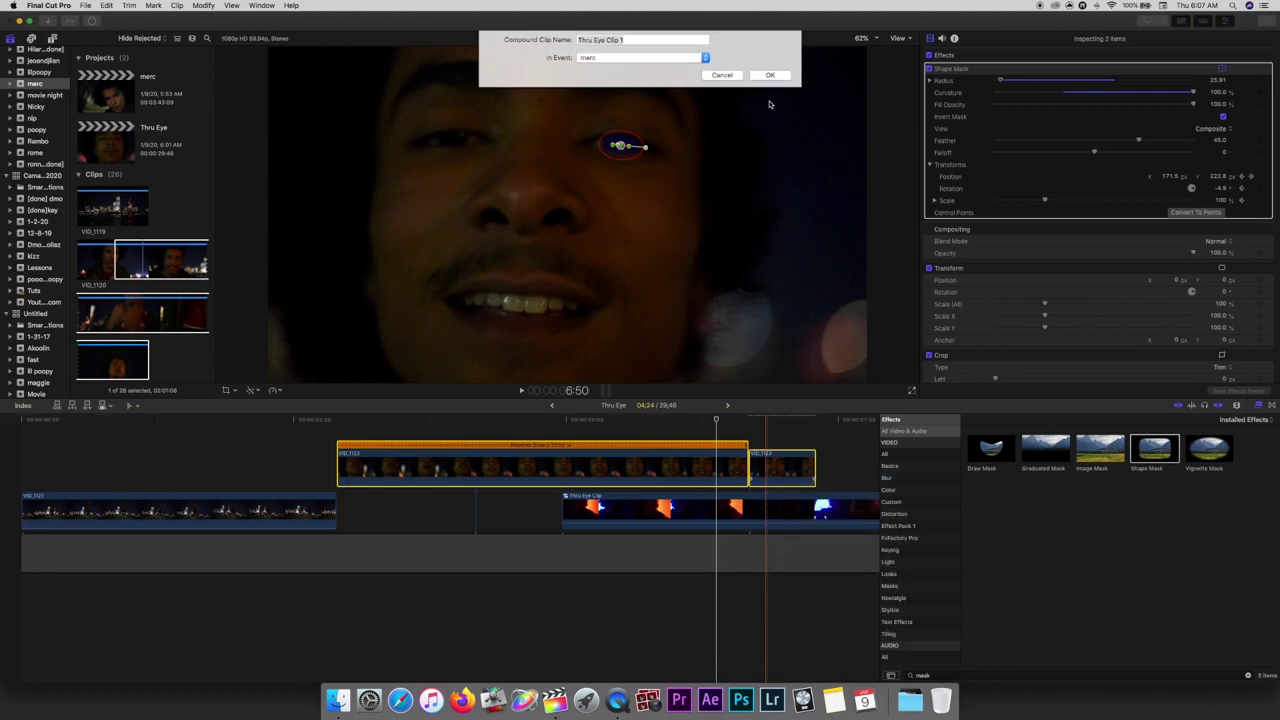
{"action": "left_click", "coordinate": [779, 79]}
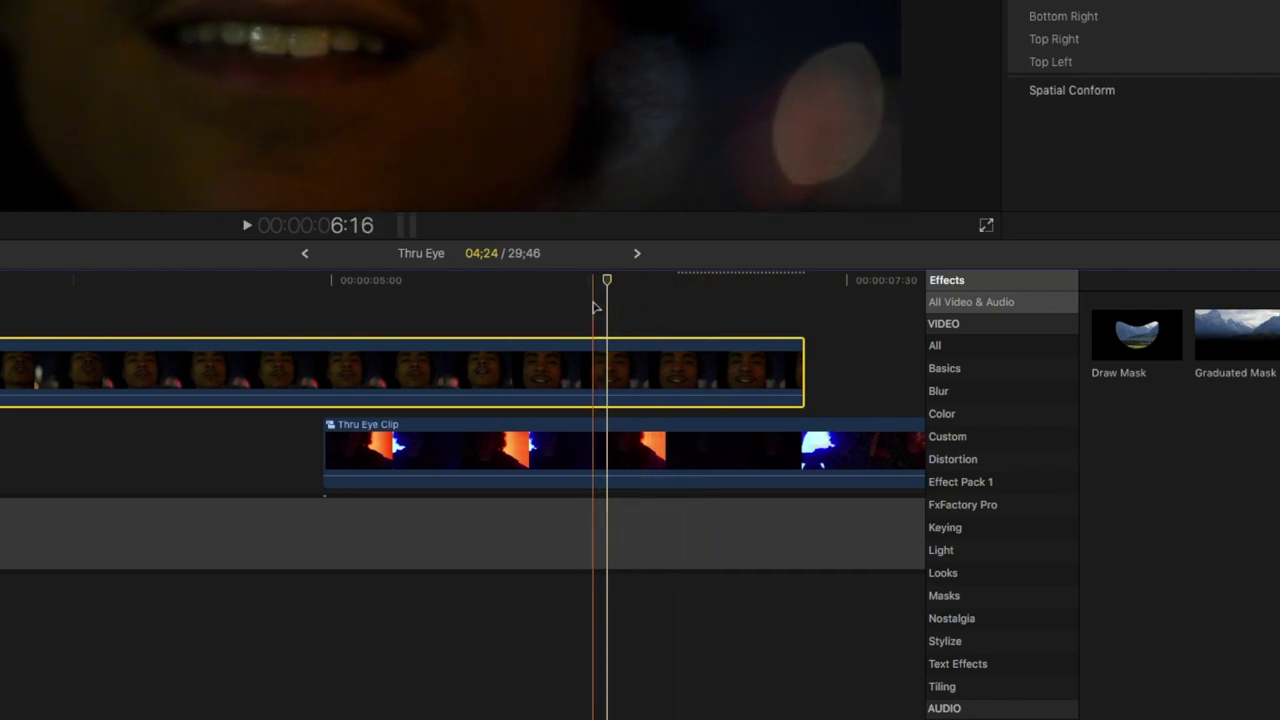
Blade the compound clip and give its second part a Ken Burns zoom ending on the eye
{"action": "left_click", "coordinate": [599, 358]}
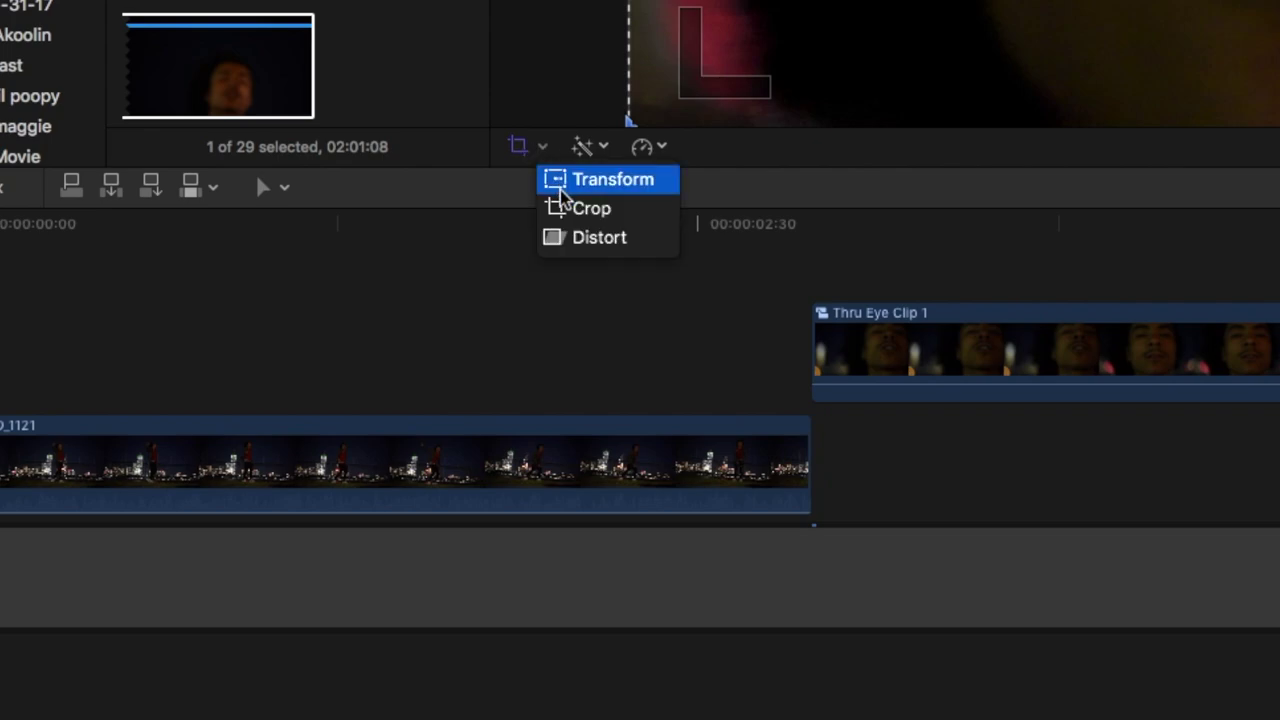
{"action": "left_click", "coordinate": [591, 210]}
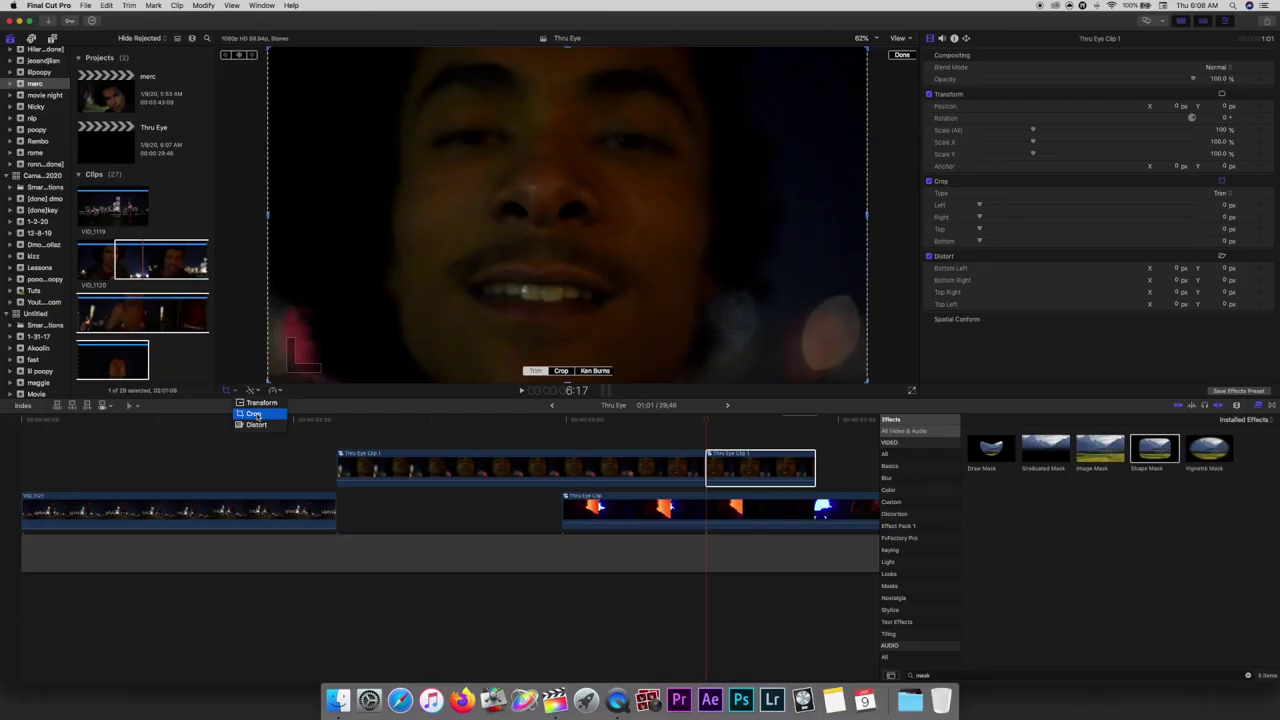
{"action": "left_click", "coordinate": [597, 371]}
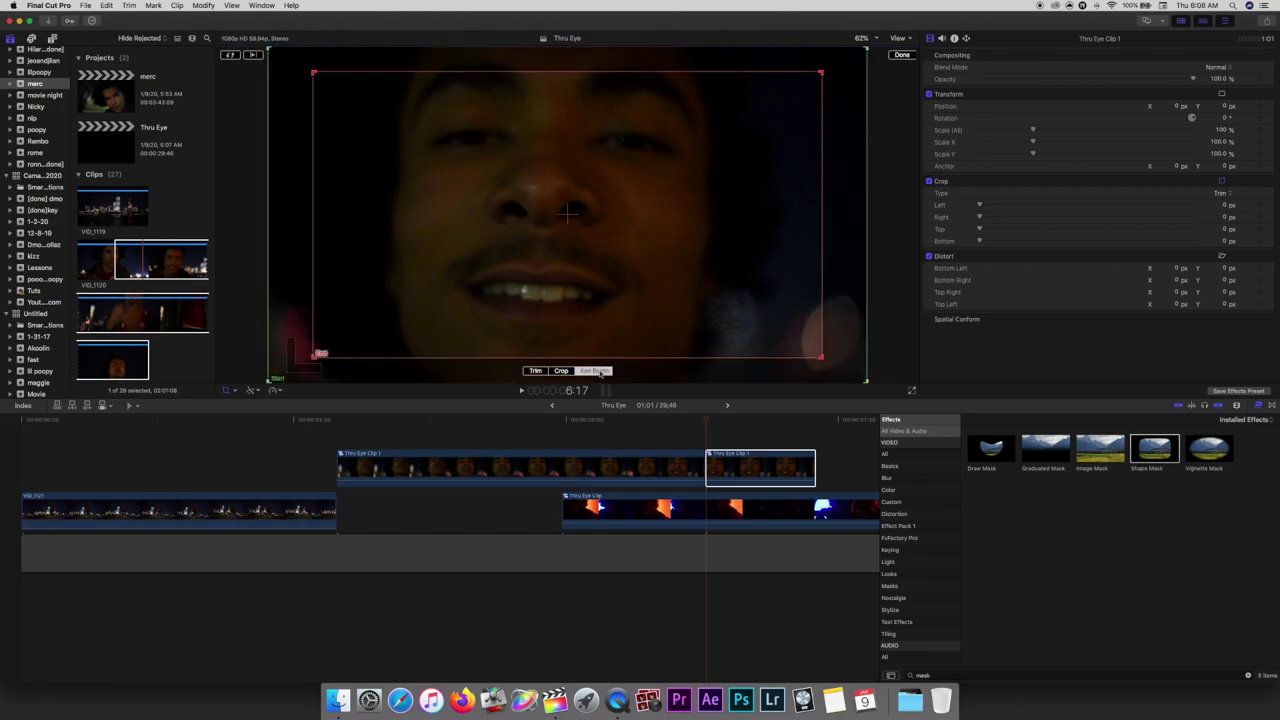
{"action": "left_click_drag", "start_coordinate": [340, 331], "coordinate": [718, 127]}
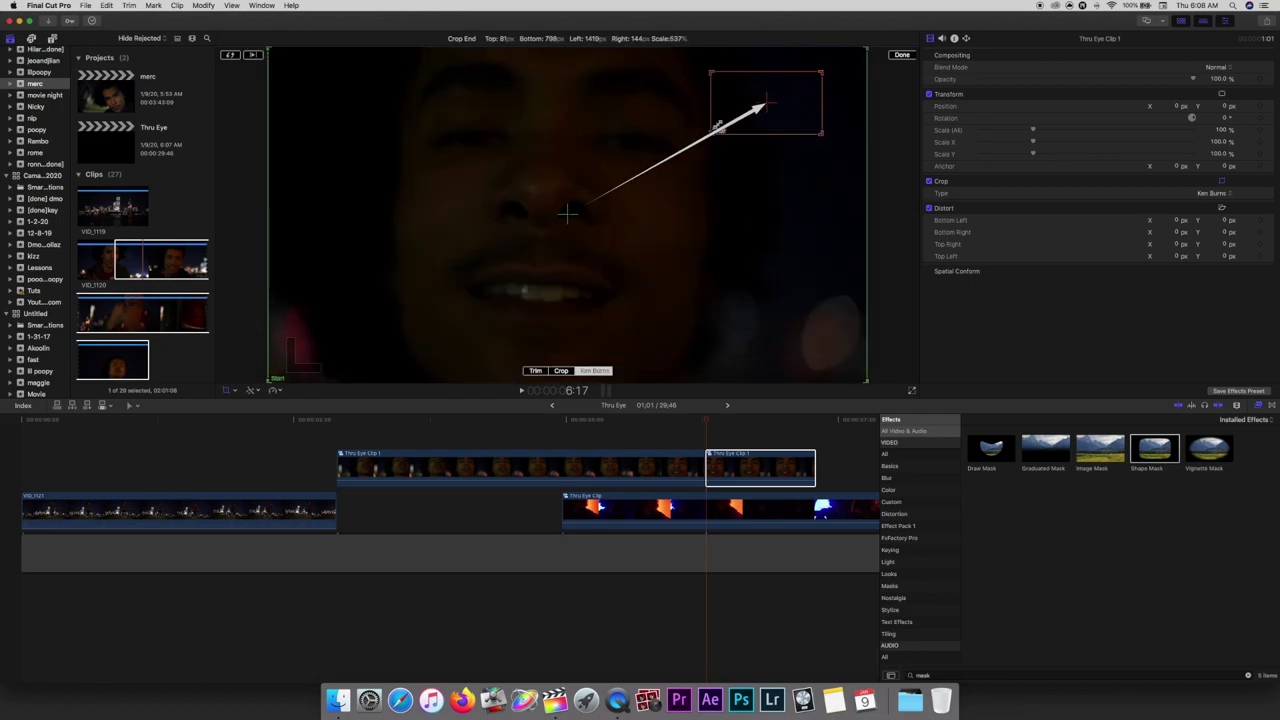
{"action": "left_click_drag", "start_coordinate": [794, 83], "coordinate": [644, 141]}
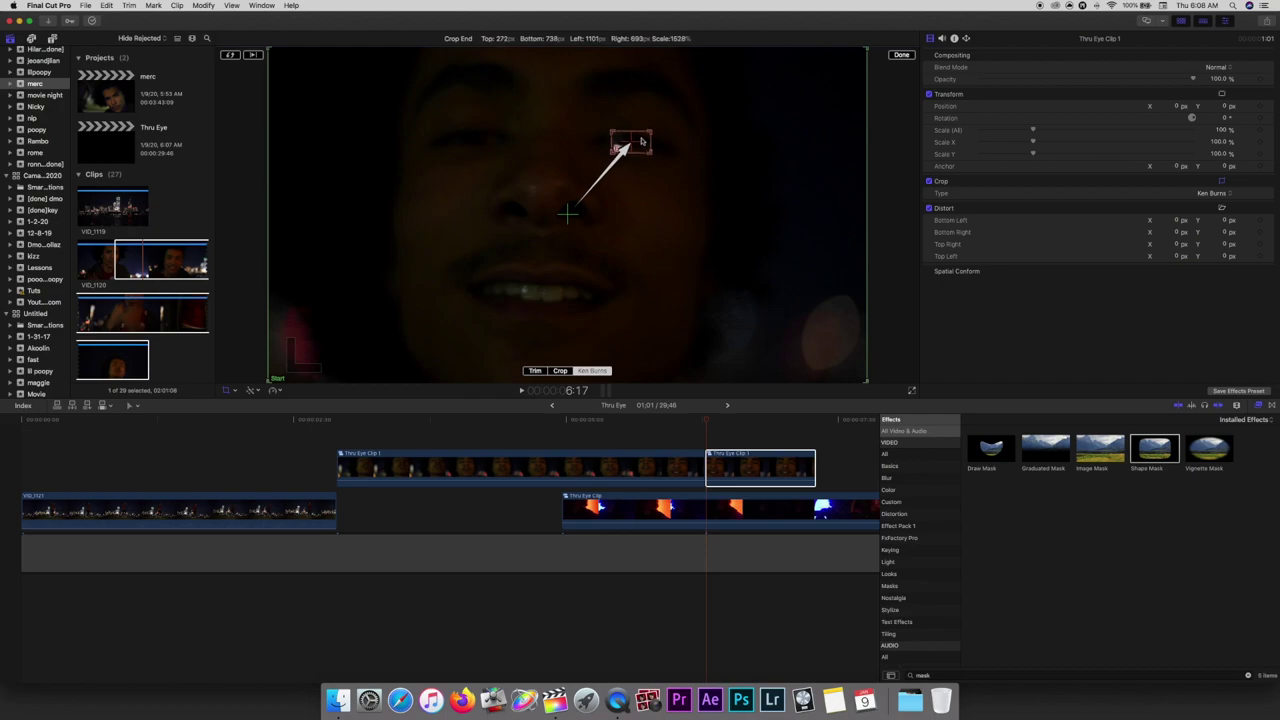
{"action": "key", "text": "space"}
Trim the compound clip's start, slide VID_1121 up to it, and replay the sequence
{"action": "left_click", "coordinate": [132, 441]}
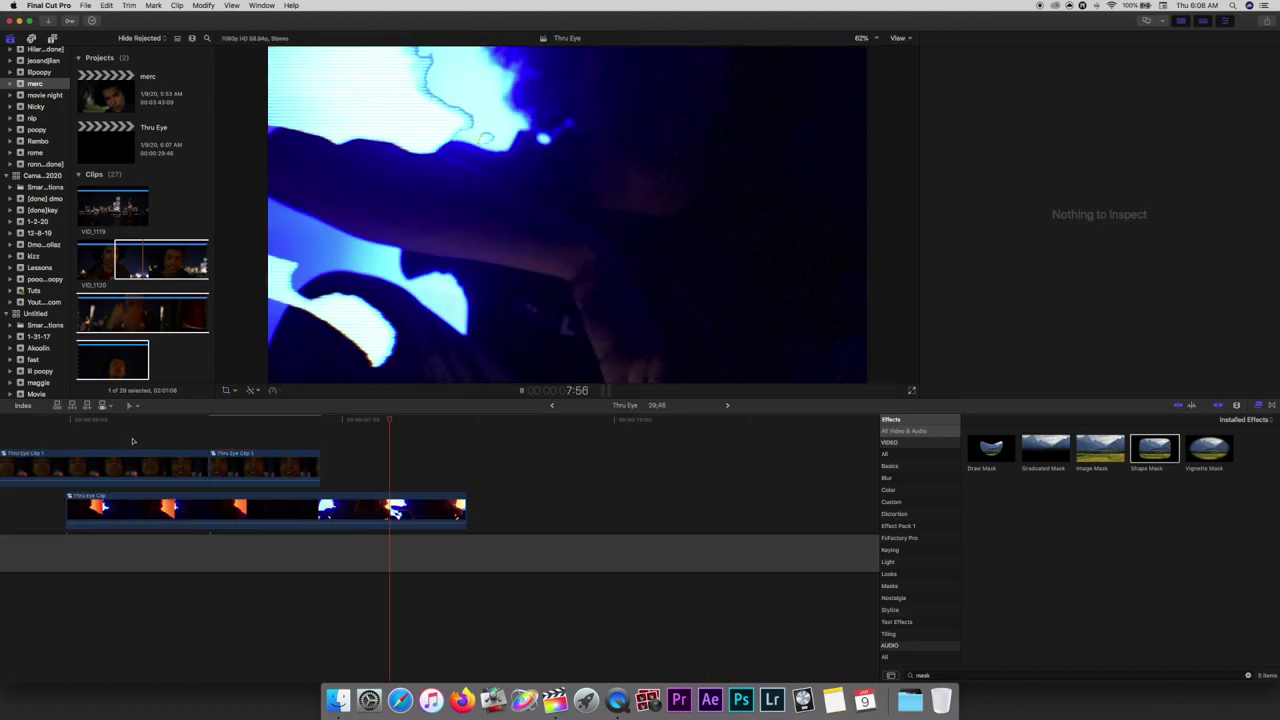
{"action": "key", "text": "Up"}
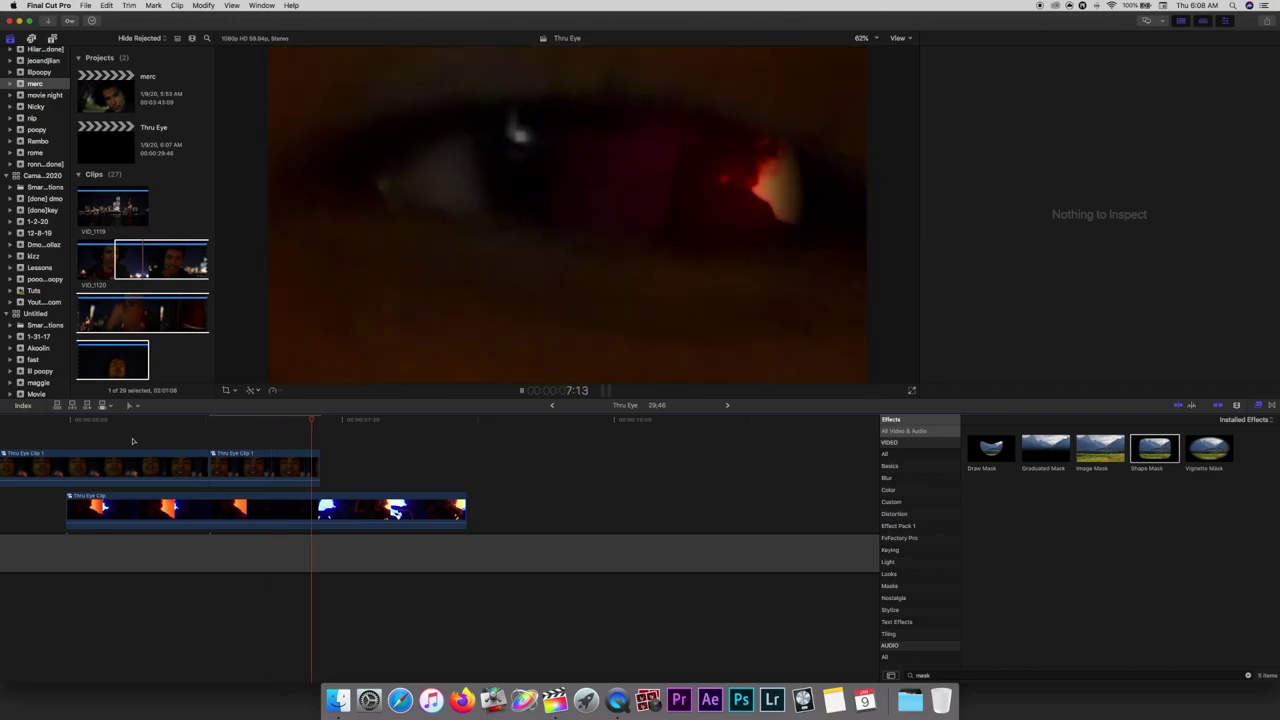
{"action": "scroll", "coordinate": [132, 441], "scroll_direction": "left", "scroll_amount": 10}
{"action": "left_click_drag", "start_coordinate": [285, 460], "coordinate": [382, 462]}
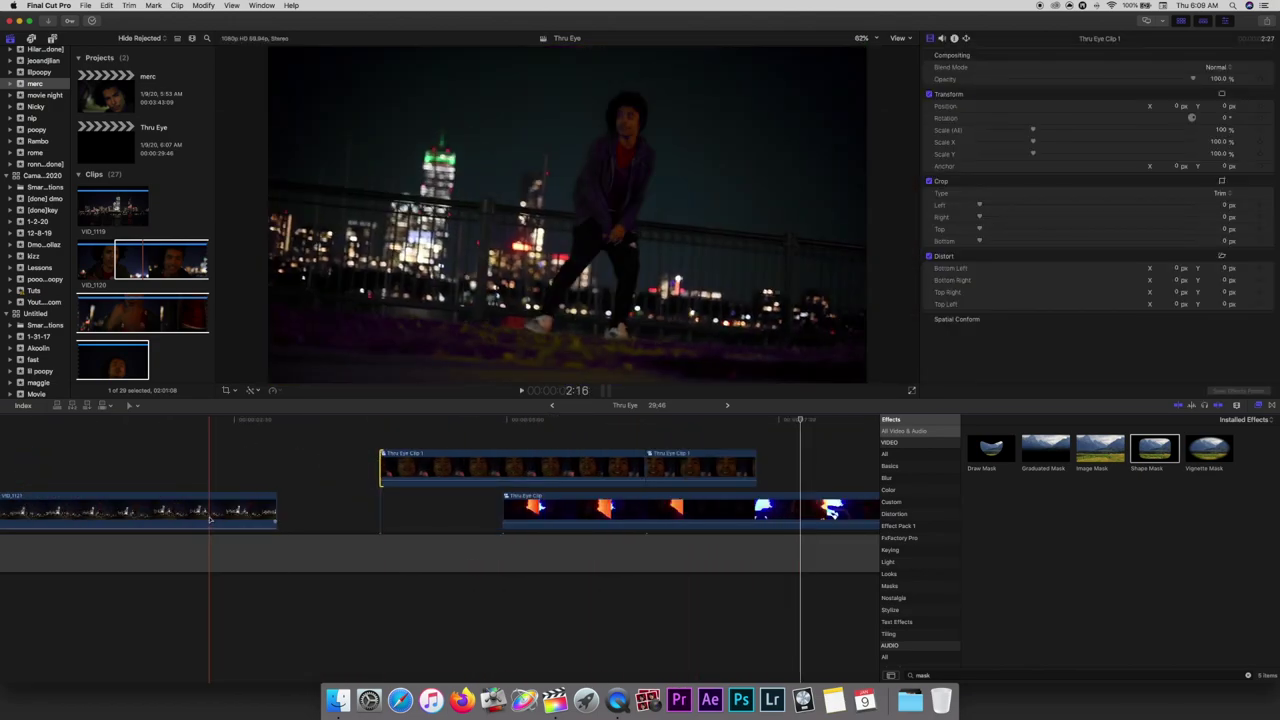
{"action": "left_click_drag", "start_coordinate": [207, 511], "coordinate": [379, 499]}
{"action": "key", "text": "space"}
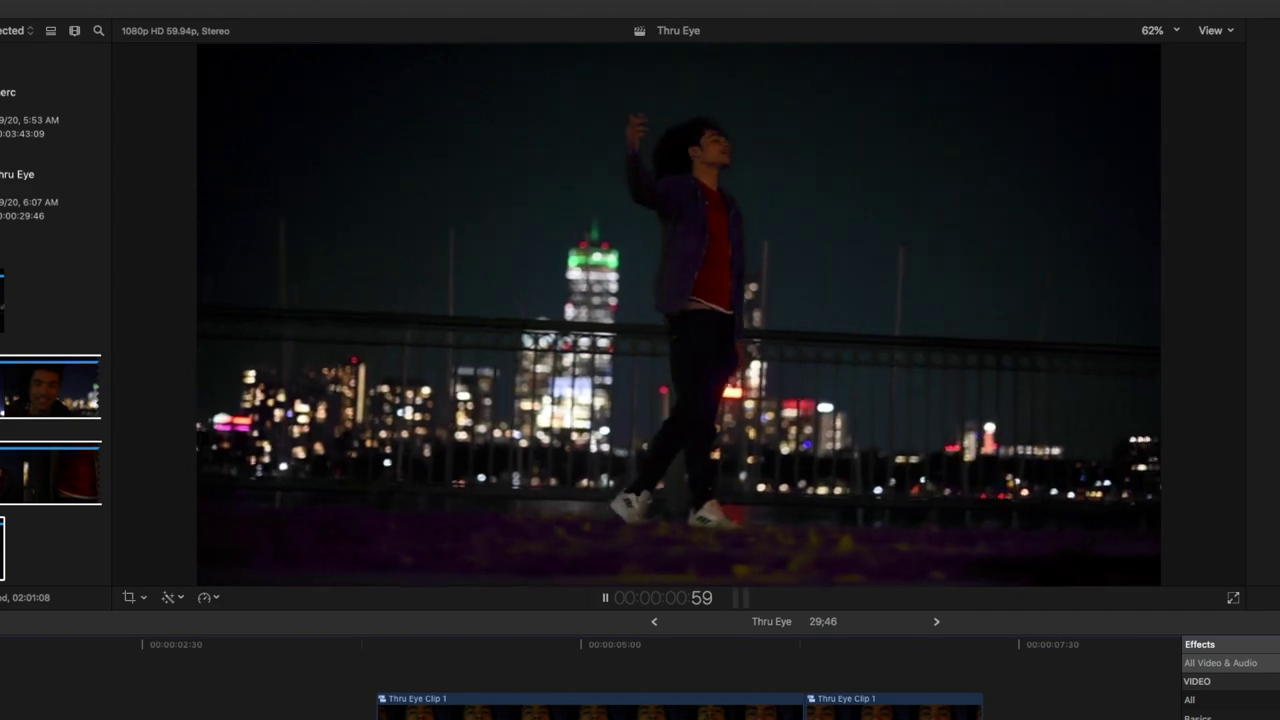